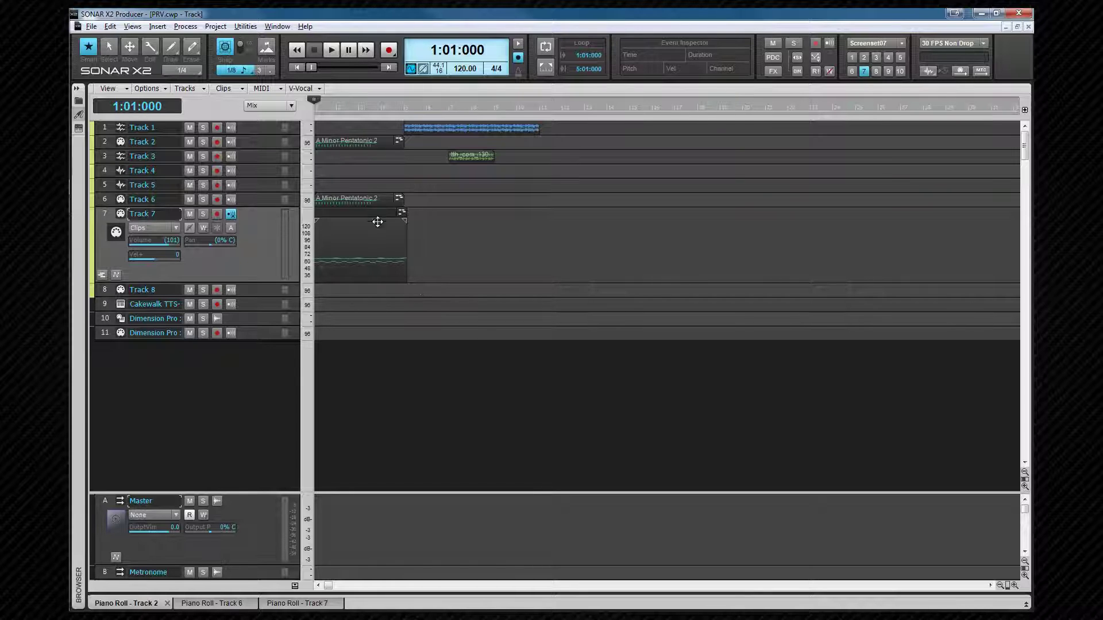
Step: Open Track 2's MIDI clip in the Piano Roll view
{"action": "double_click", "coordinate": [372, 202]}
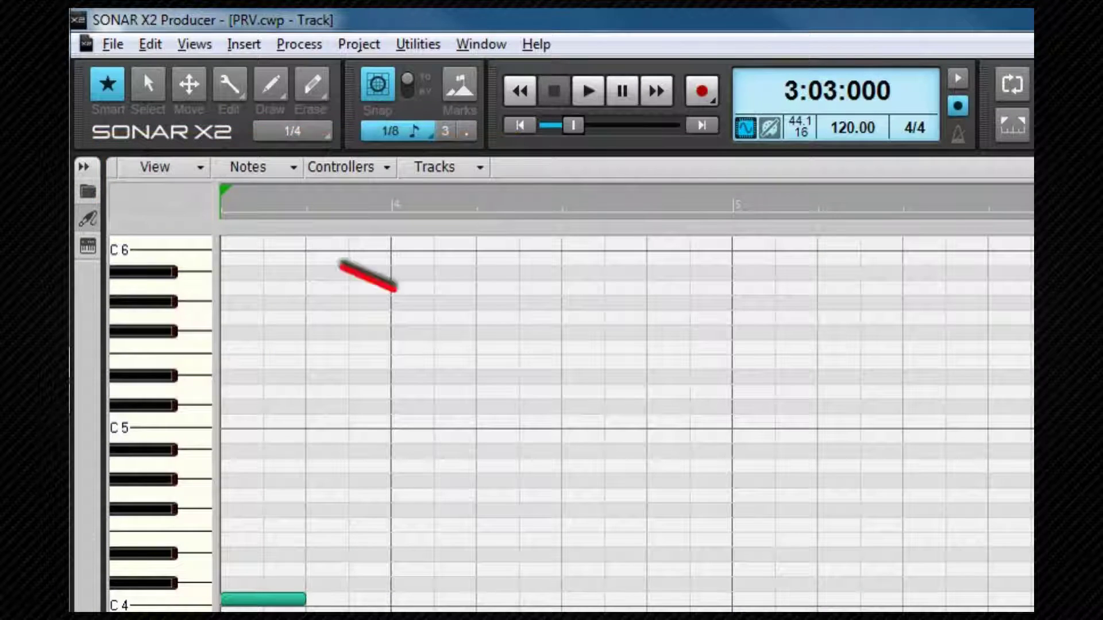
Step: Show the drum pane above the Piano Roll's note grid from the View menu
{"action": "left_click", "coordinate": [198, 169]}
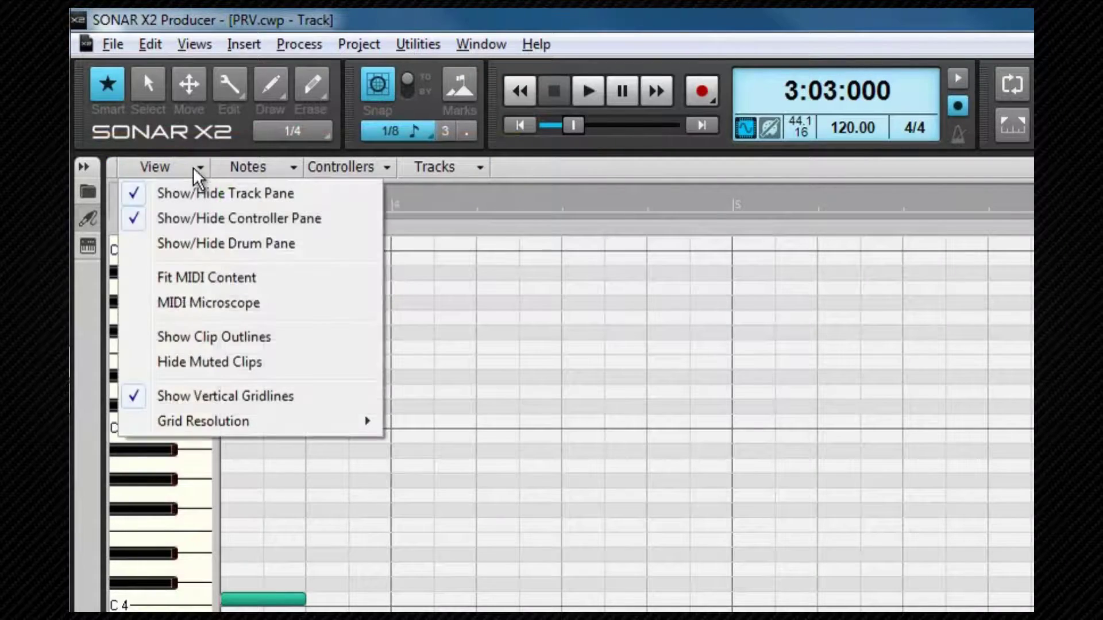
{"action": "left_click", "coordinate": [227, 243]}
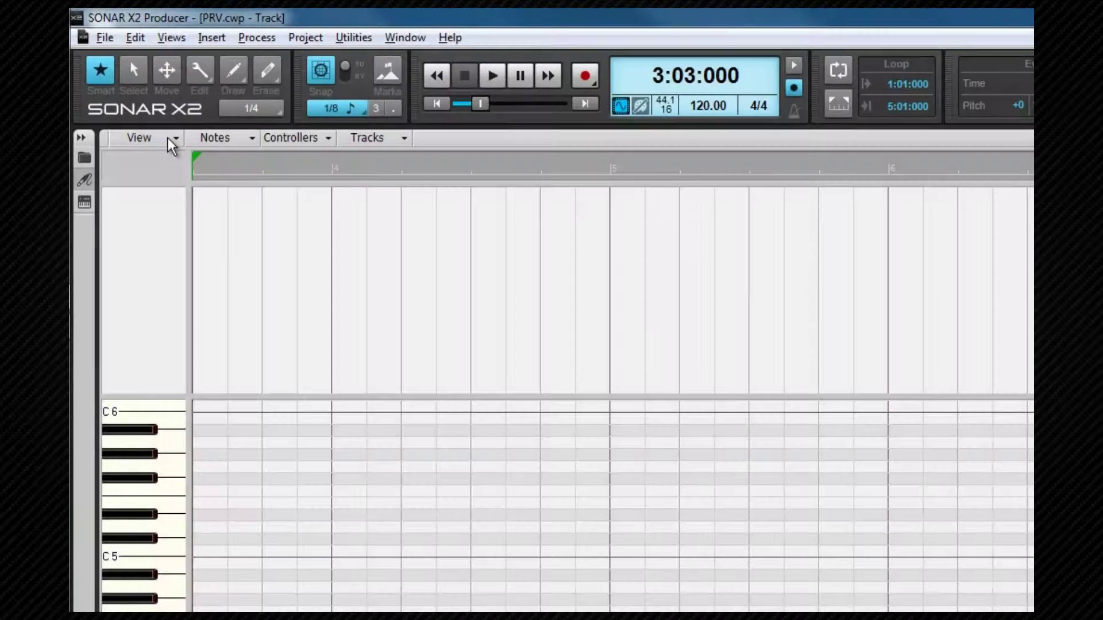
{"action": "left_click", "coordinate": [169, 138]}
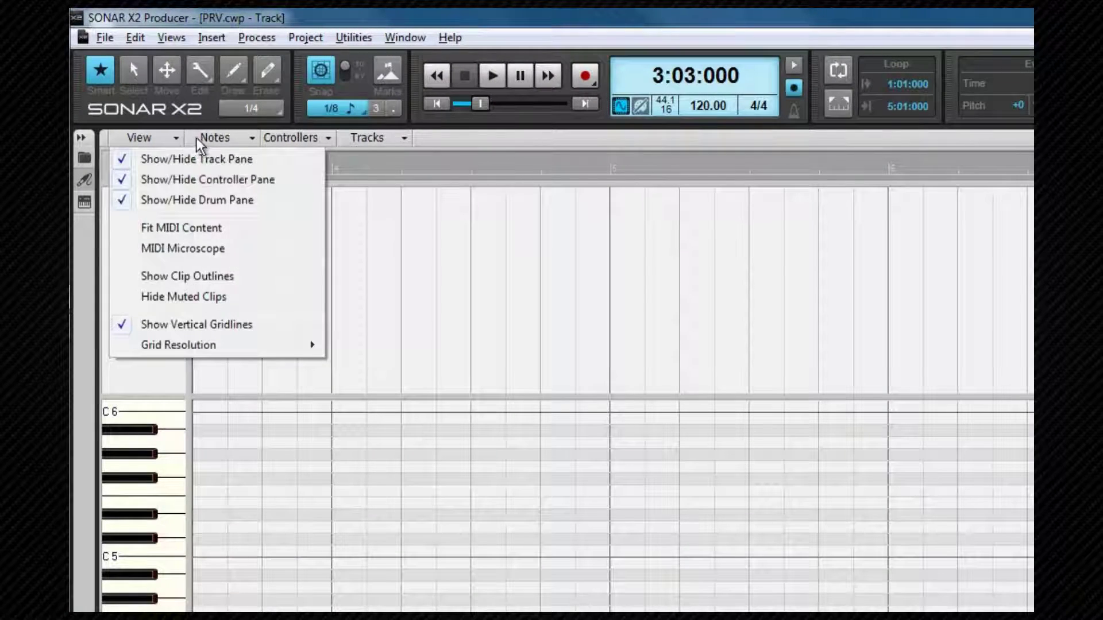
{"action": "left_click", "coordinate": [247, 139]}
Step: Browse the Piano Roll's Notes, Controllers and Tracks menus
{"action": "left_click", "coordinate": [246, 139]}
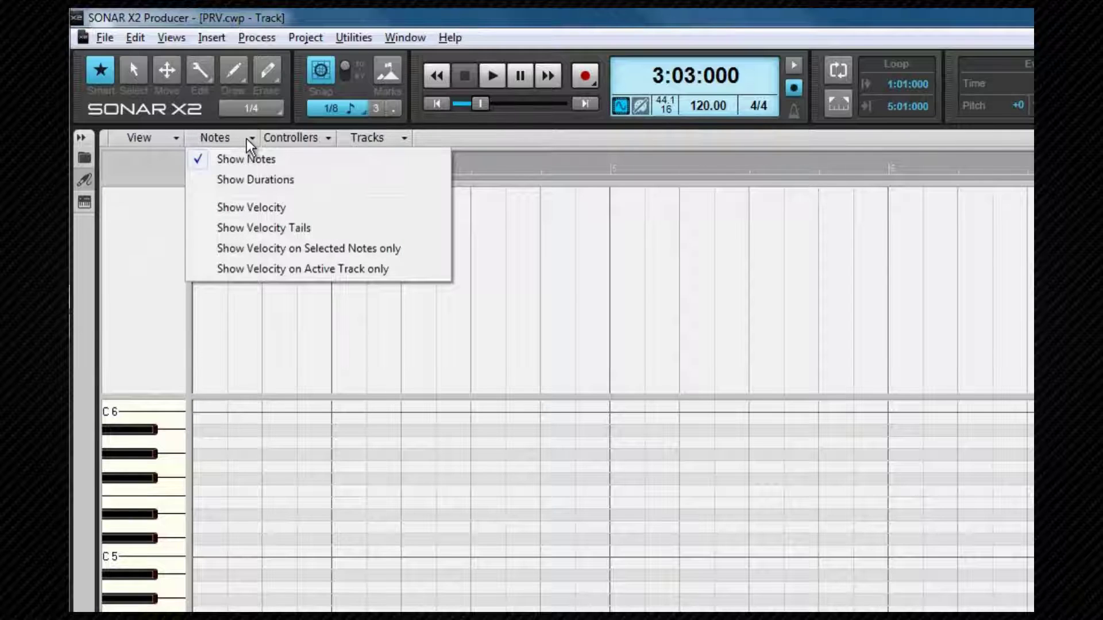
{"action": "left_click", "coordinate": [331, 139]}
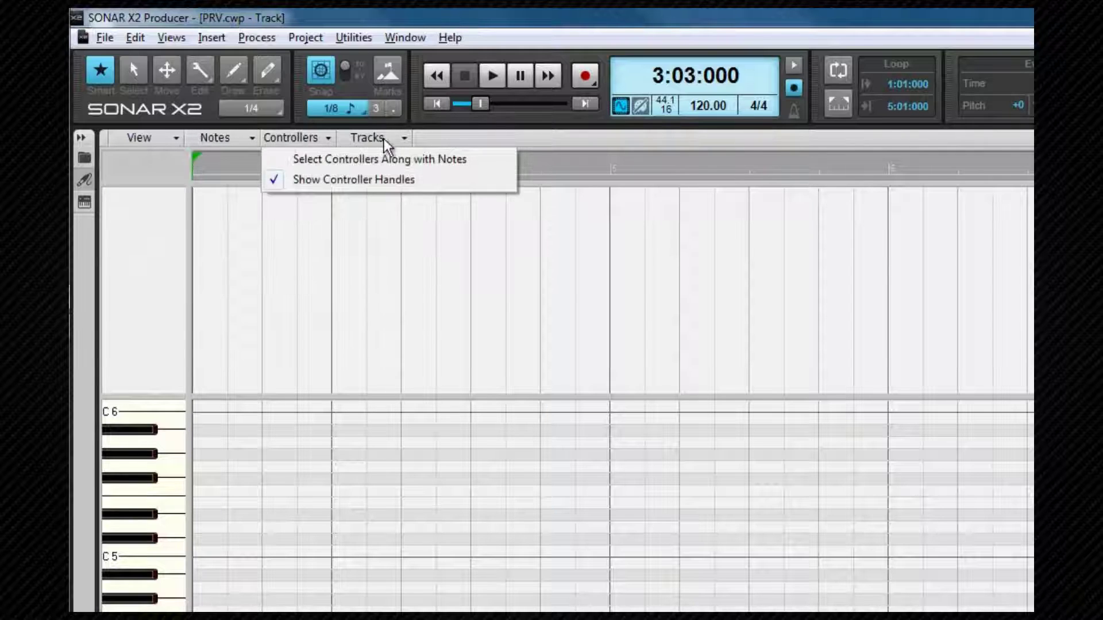
{"action": "left_click", "coordinate": [404, 139]}
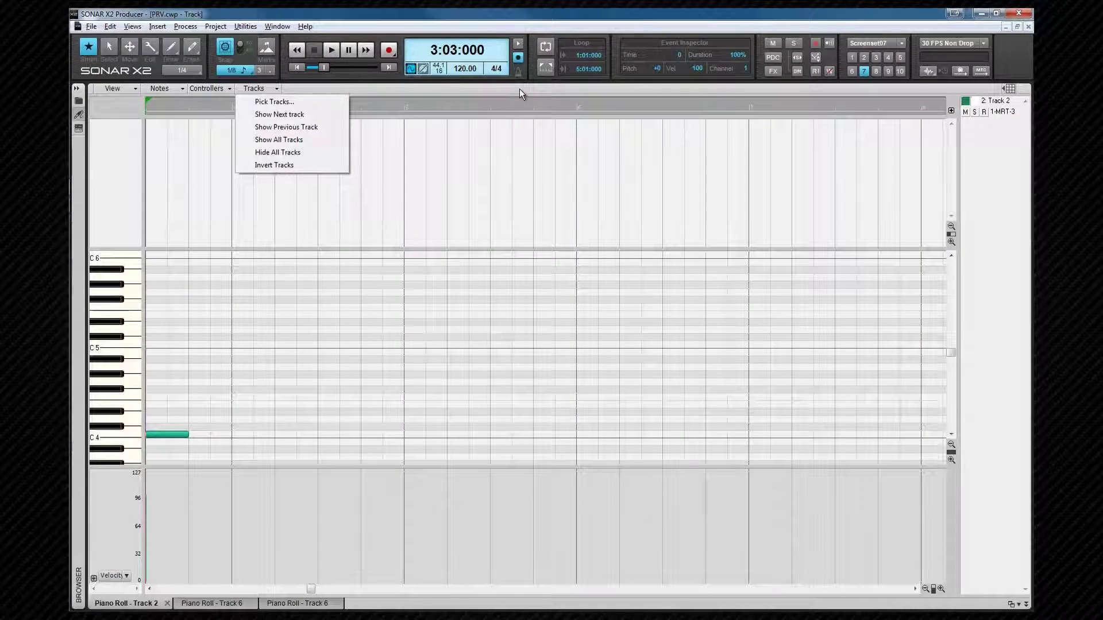
{"action": "left_click", "coordinate": [520, 89]}
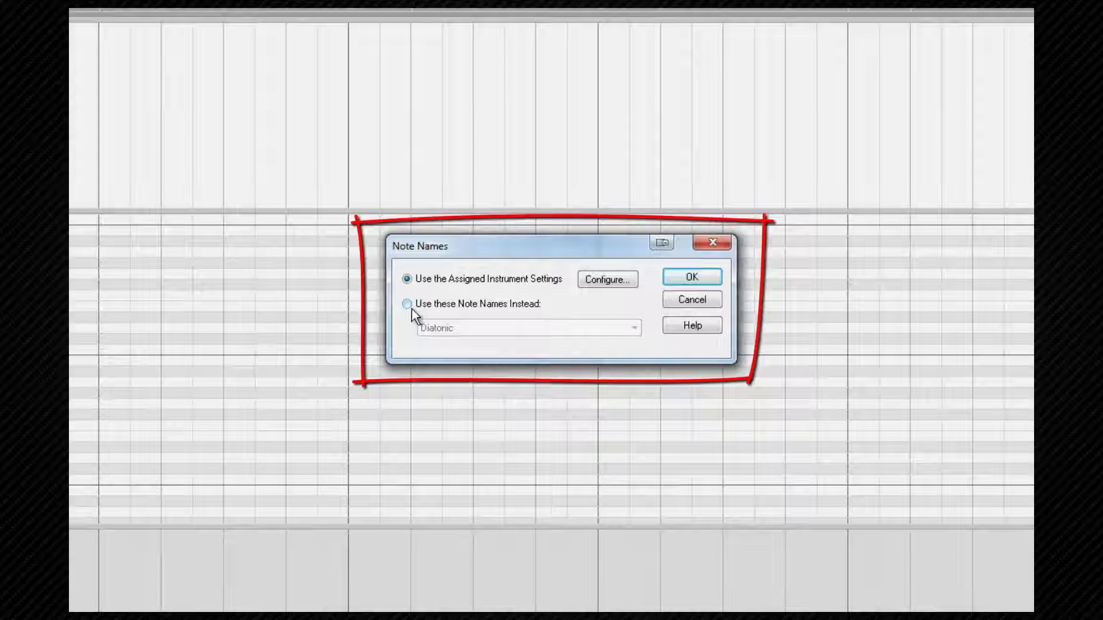
Step: In Note Names, replace the instrument's note names with the Diatonic set
{"action": "left_click", "coordinate": [409, 306]}
{"action": "left_click", "coordinate": [634, 328]}
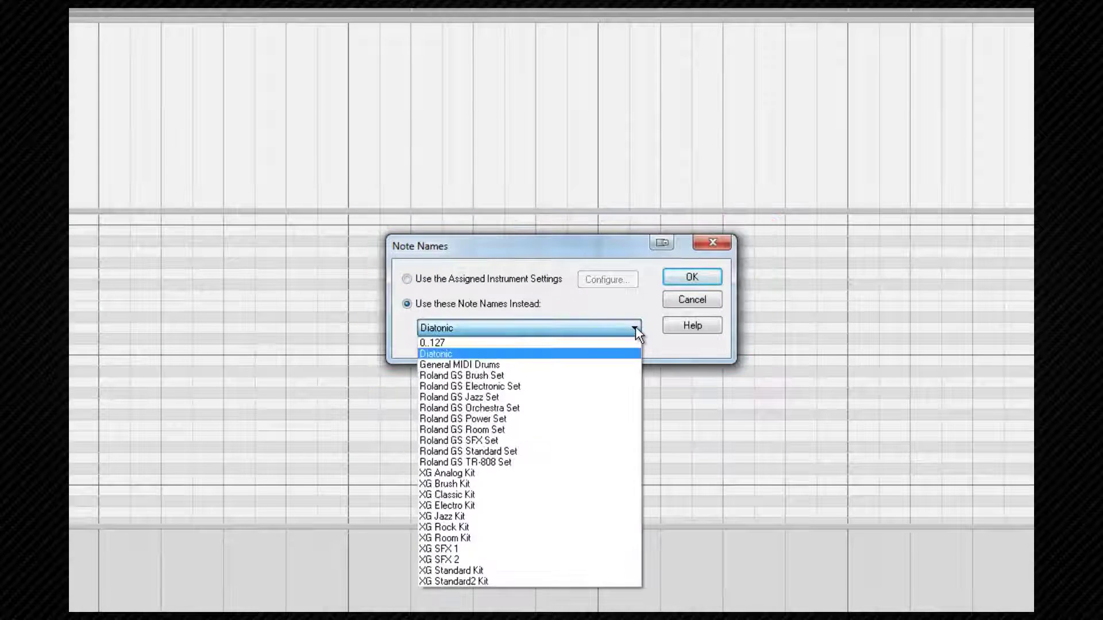
{"action": "left_click", "coordinate": [648, 278]}
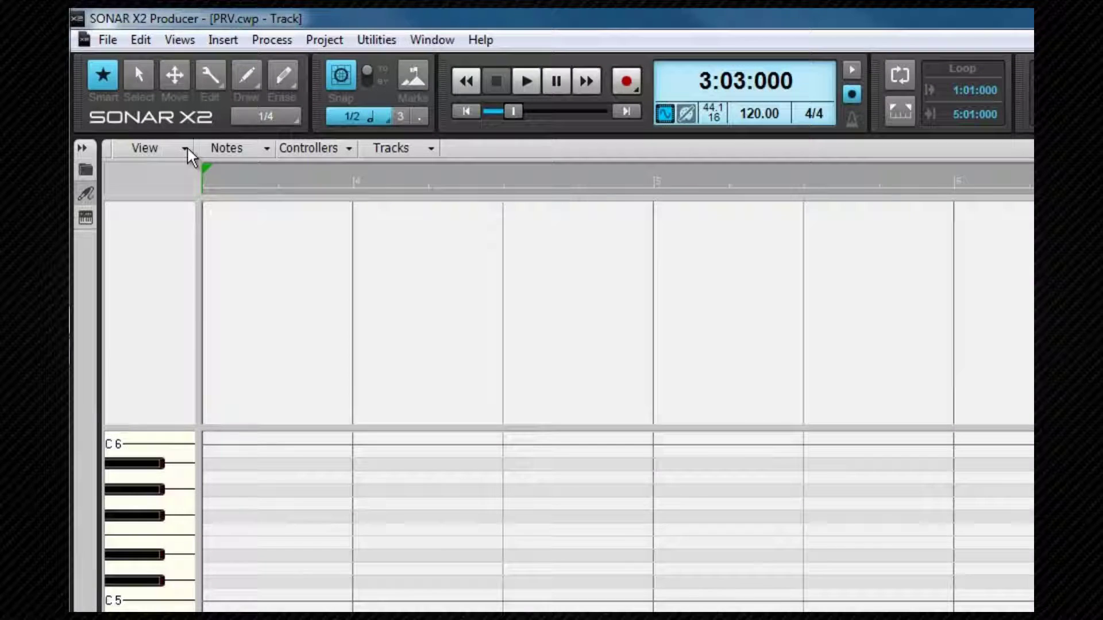
Step: Set the Piano Roll's Grid Resolution to 1/16
{"action": "left_click", "coordinate": [136, 89]}
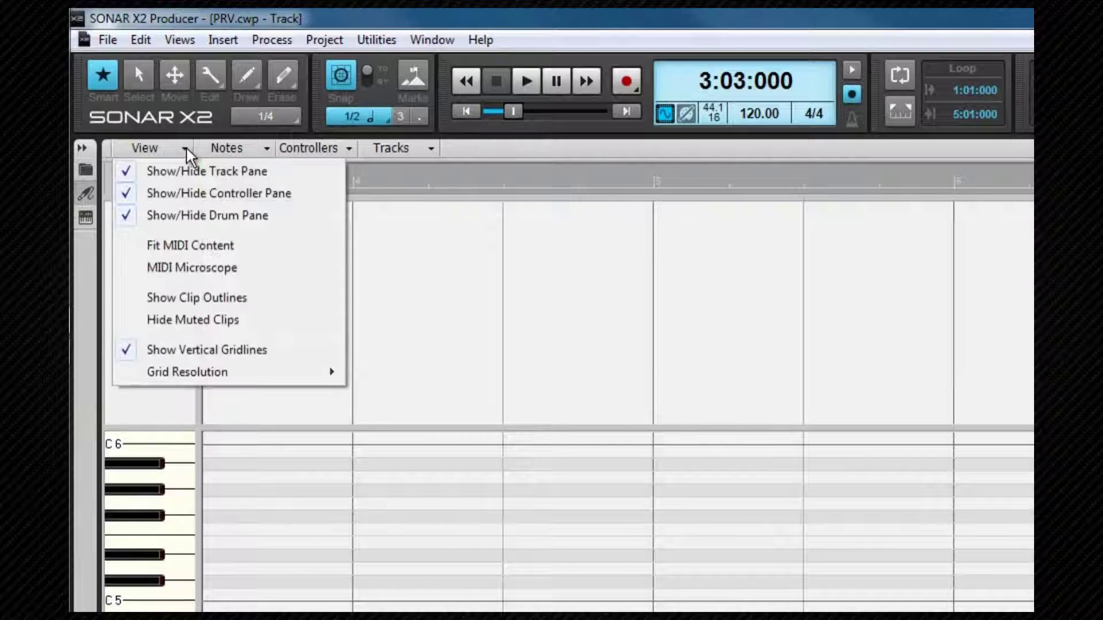
{"action": "mouse_move", "coordinate": [209, 377]}
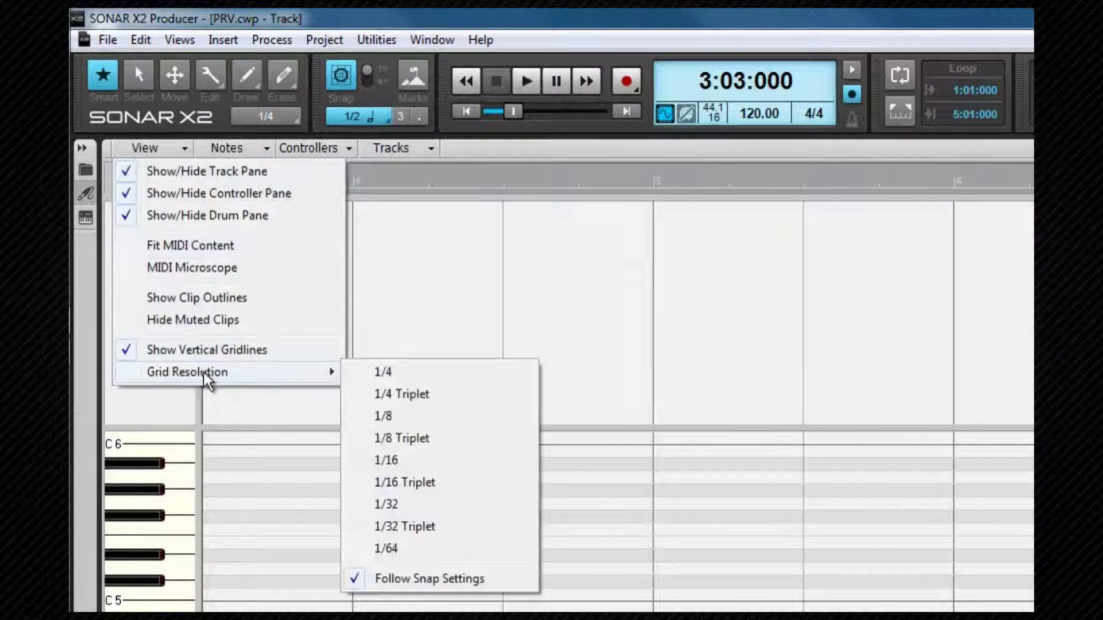
{"action": "left_click", "coordinate": [411, 461]}
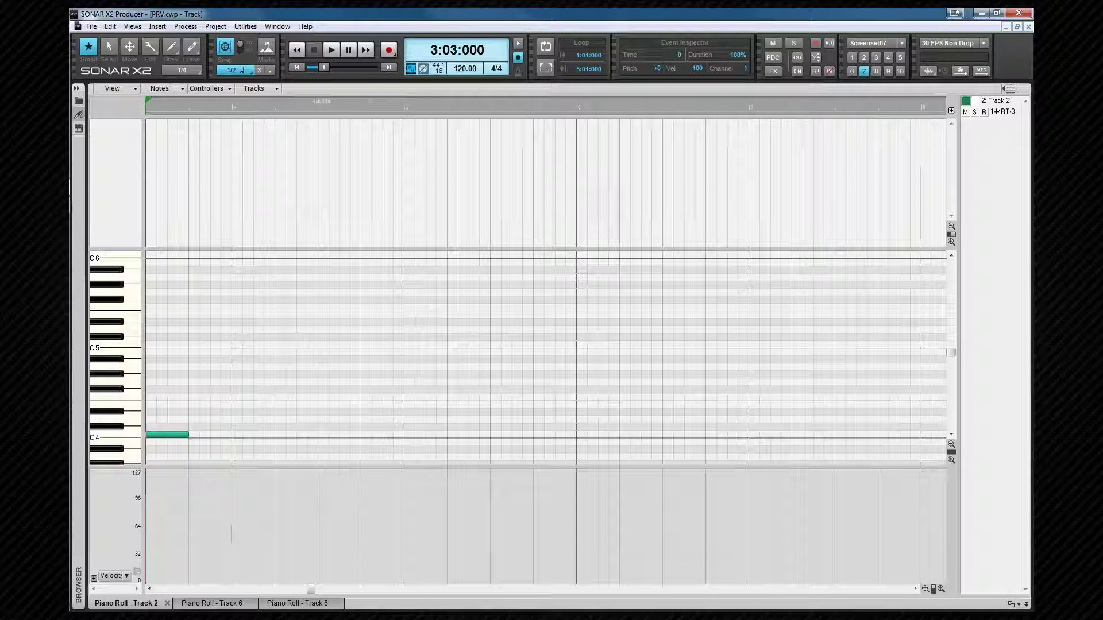
Step: Scroll the Piano Roll left to reveal the note run rising from C4 to C6 and back
{"action": "left_click_drag", "start_coordinate": [310, 591], "coordinate": [156, 600]}
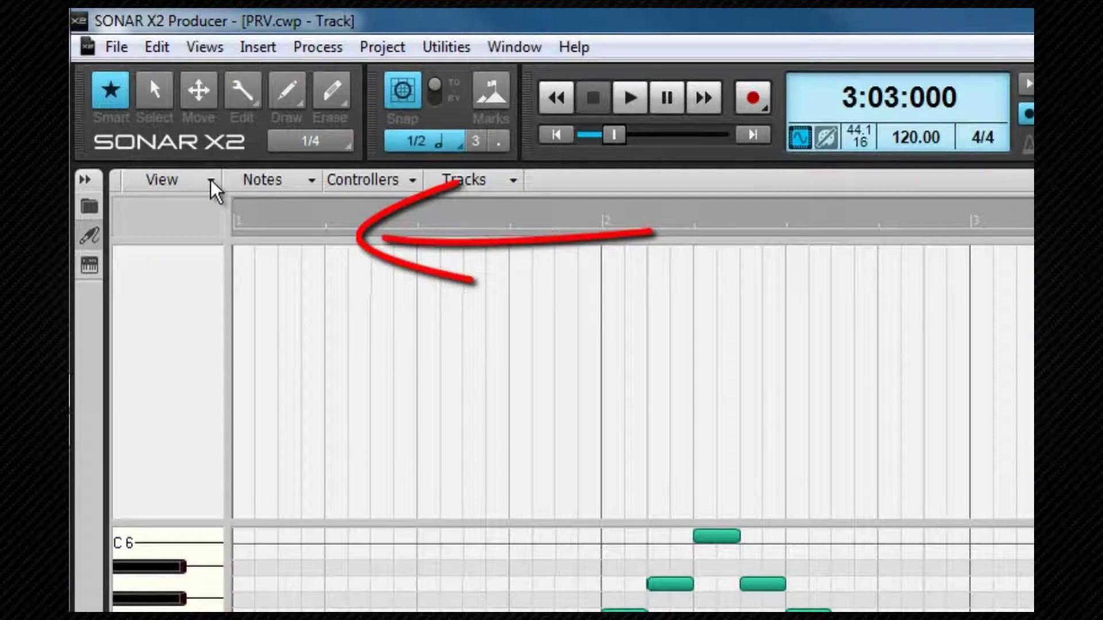
Step: Hide the Piano Roll's controller pane using View > Show/Hide Controller Pane
{"action": "left_click", "coordinate": [135, 88]}
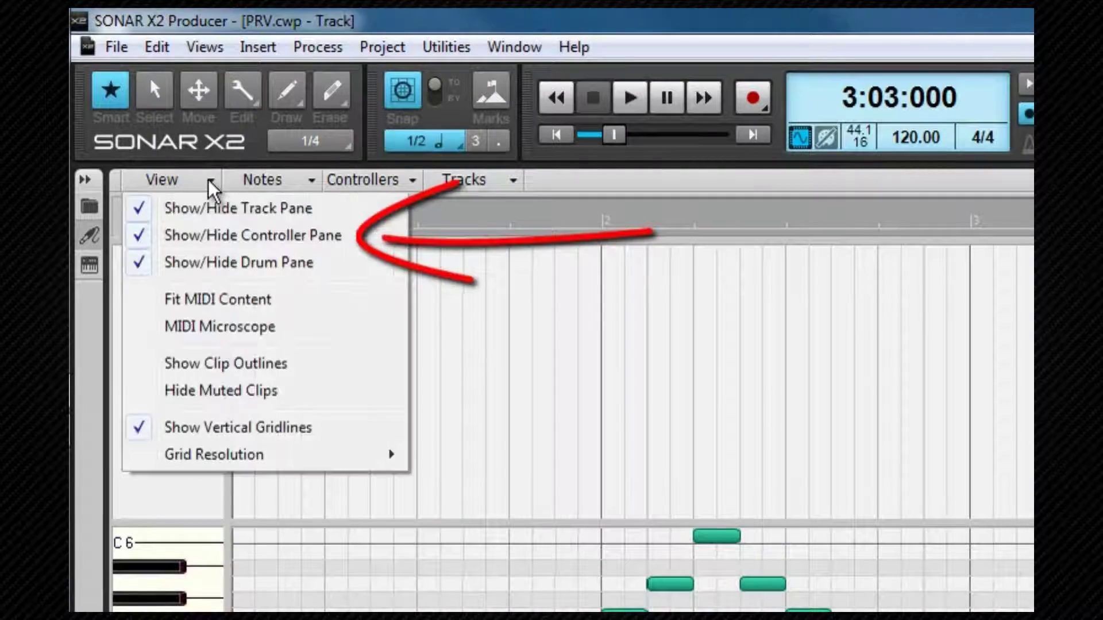
{"action": "left_click", "coordinate": [221, 236]}
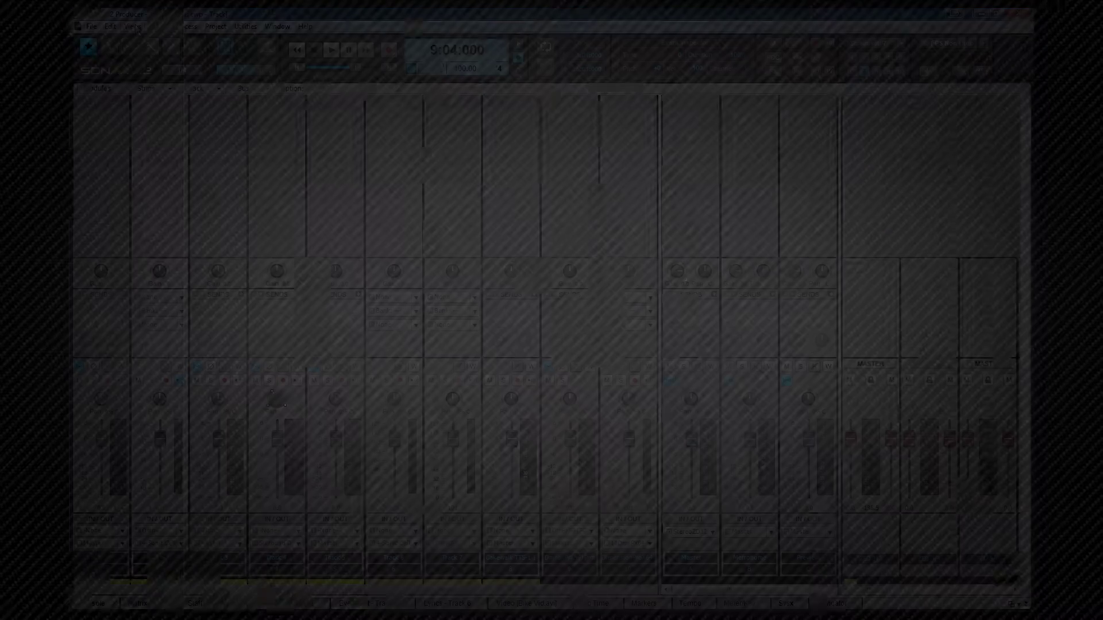
Step: Switch the Other Views project from the Console to the Matrix View
{"action": "left_click", "coordinate": [135, 24]}
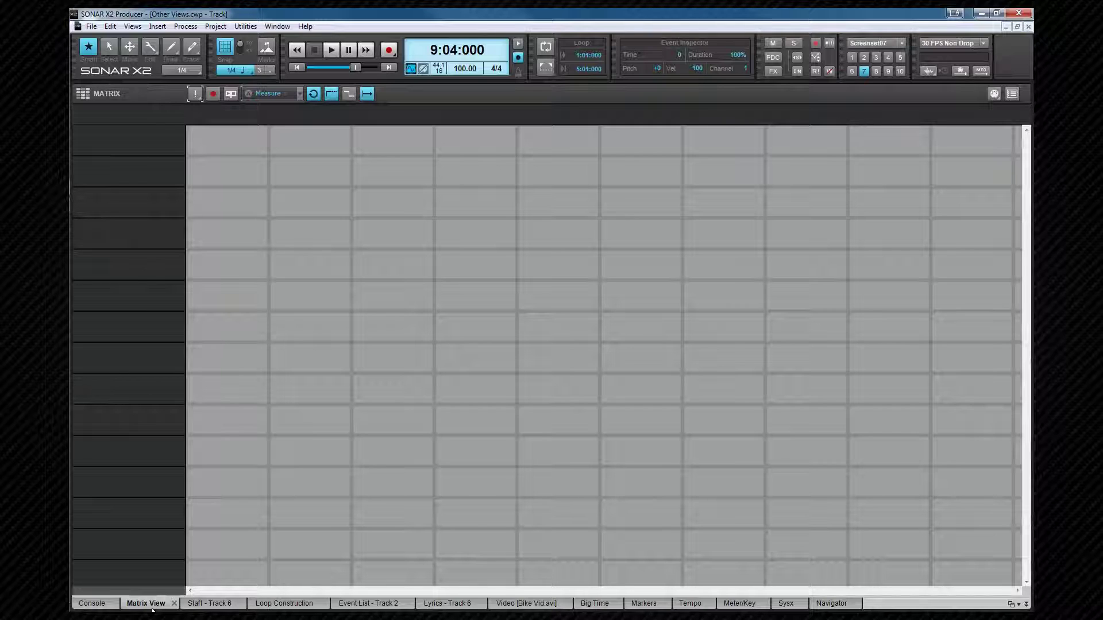
Step: Step through the Staff (Track 6) and Loop Construction views to Track 2's Event List
{"action": "left_click", "coordinate": [207, 605]}
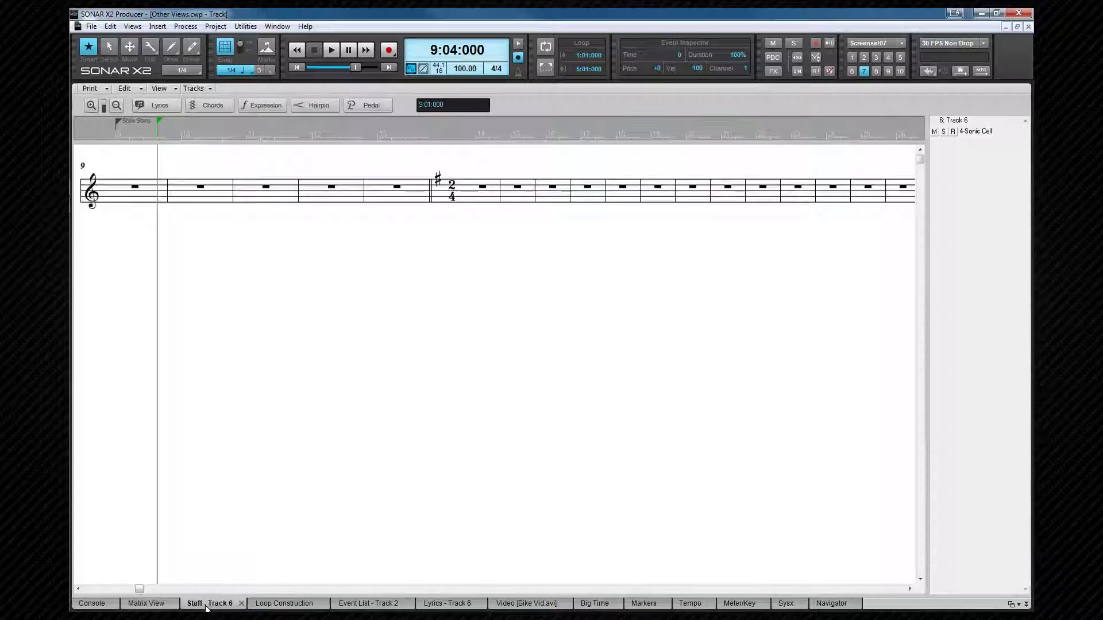
{"action": "left_click", "coordinate": [286, 604]}
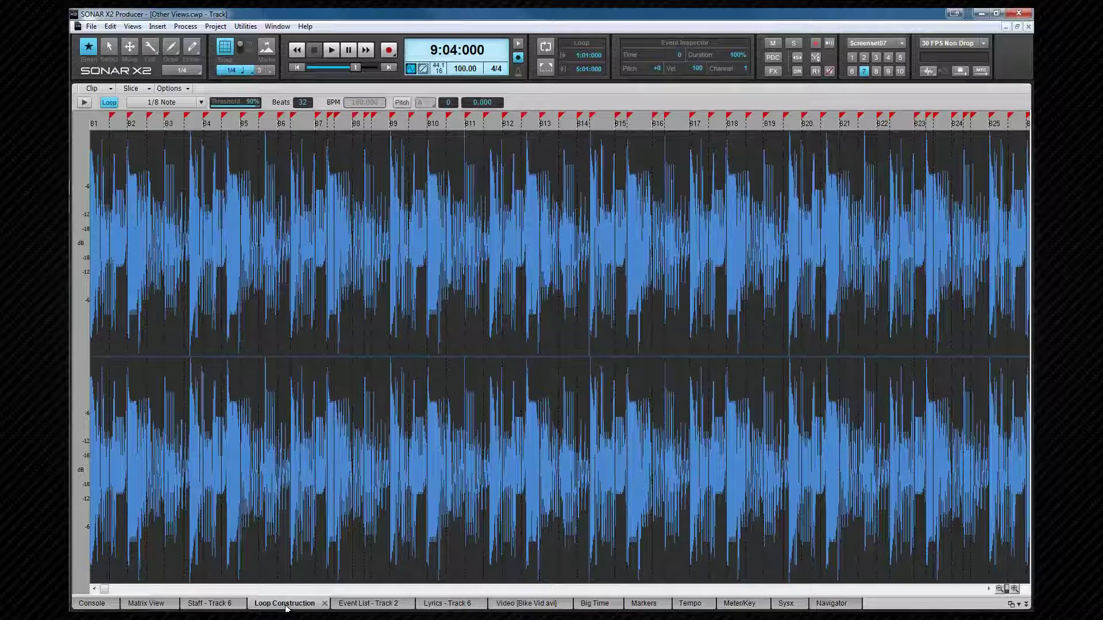
{"action": "left_click", "coordinate": [352, 604]}
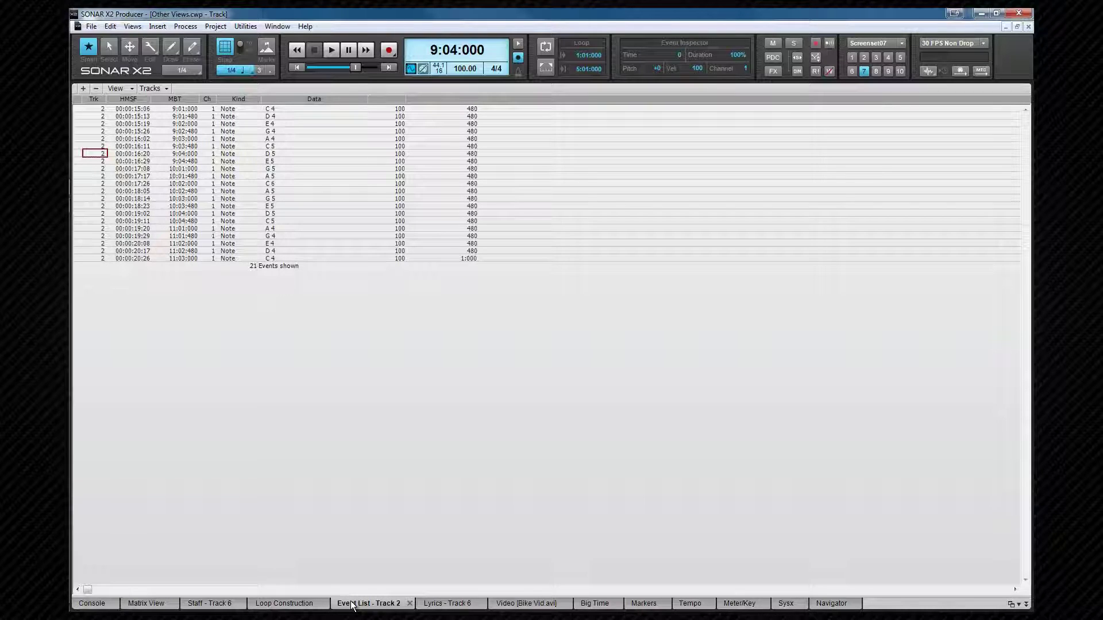
Step: Cycle through the Lyrics, Bike Vid.avi video and Big Time views, ending on Markers
{"action": "left_click", "coordinate": [453, 604]}
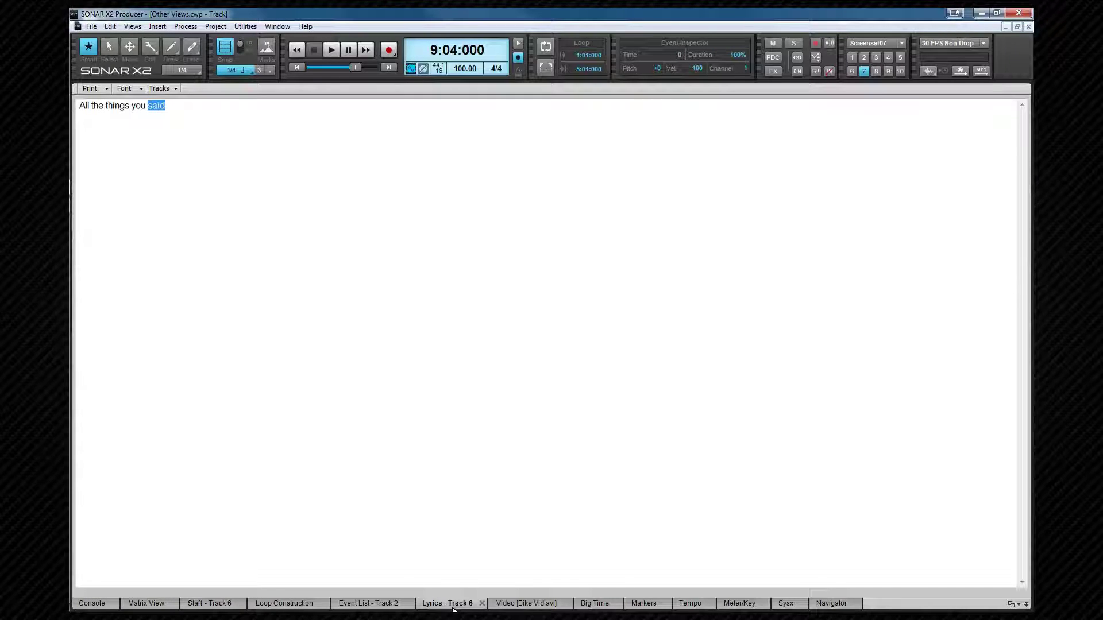
{"action": "left_click", "coordinate": [521, 606]}
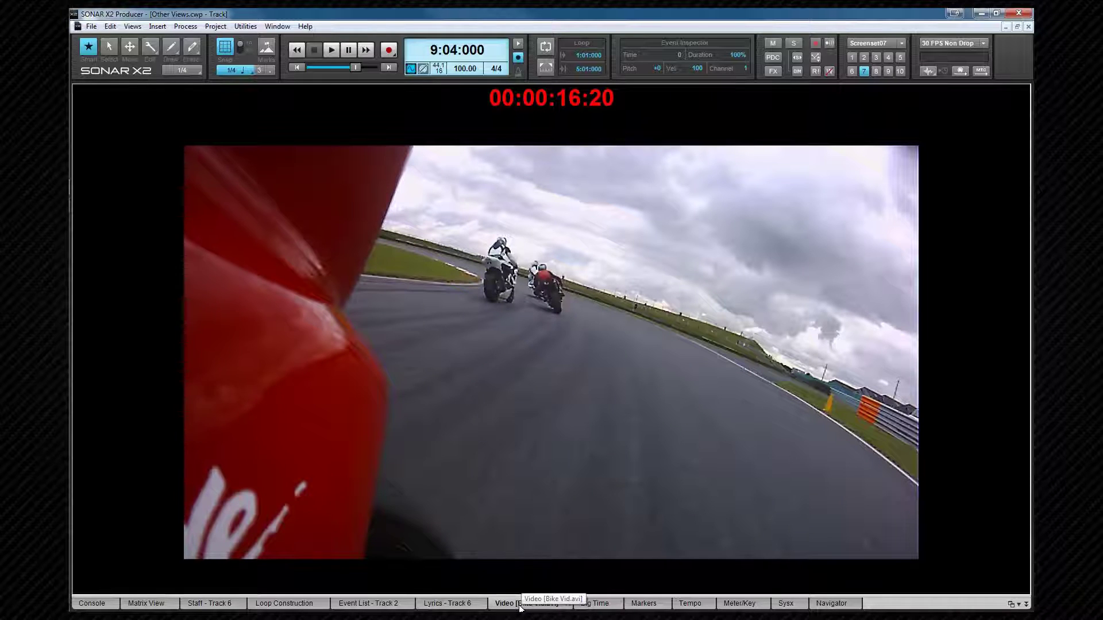
{"action": "left_click", "coordinate": [593, 604]}
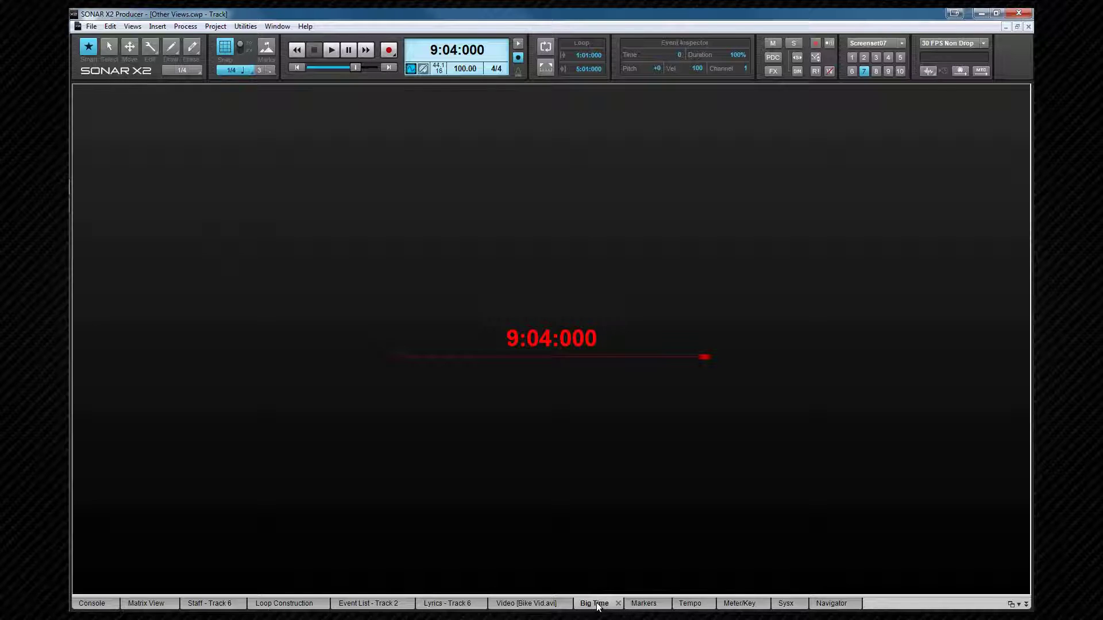
{"action": "left_click", "coordinate": [644, 604]}
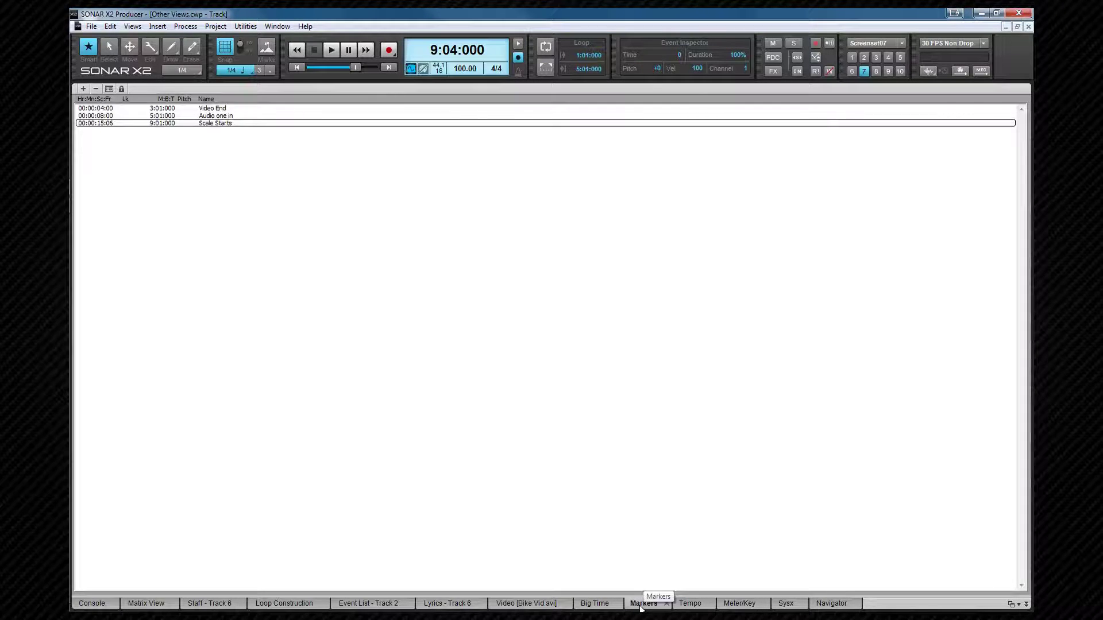
Step: Cycle through the Tempo, Meter/Key and Sysx views to the project Navigator
{"action": "left_click", "coordinate": [691, 606]}
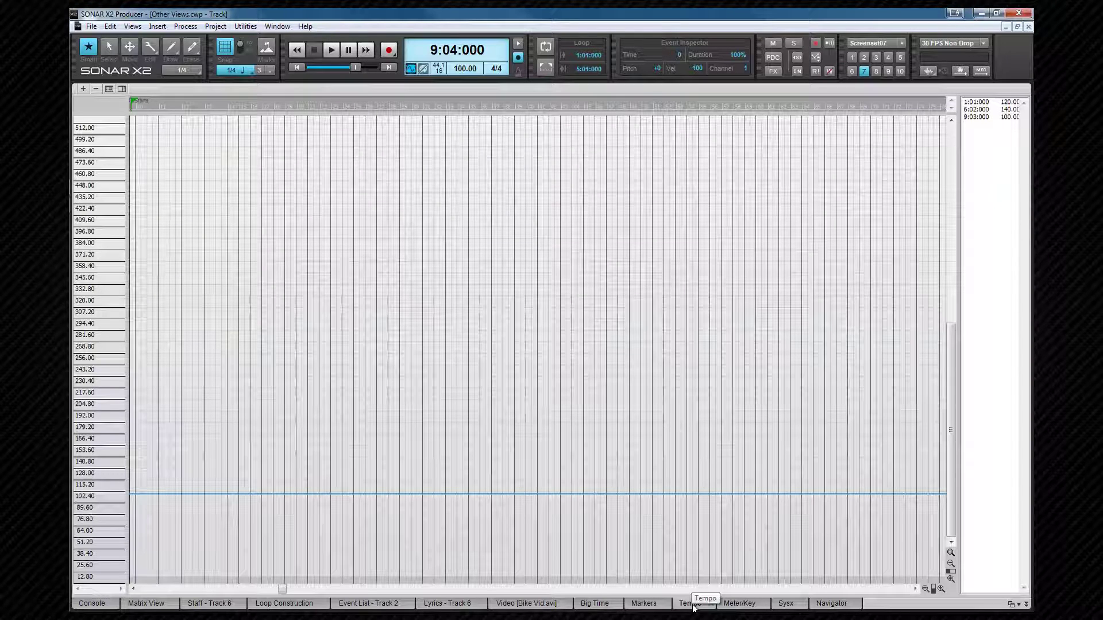
{"action": "left_click", "coordinate": [743, 606]}
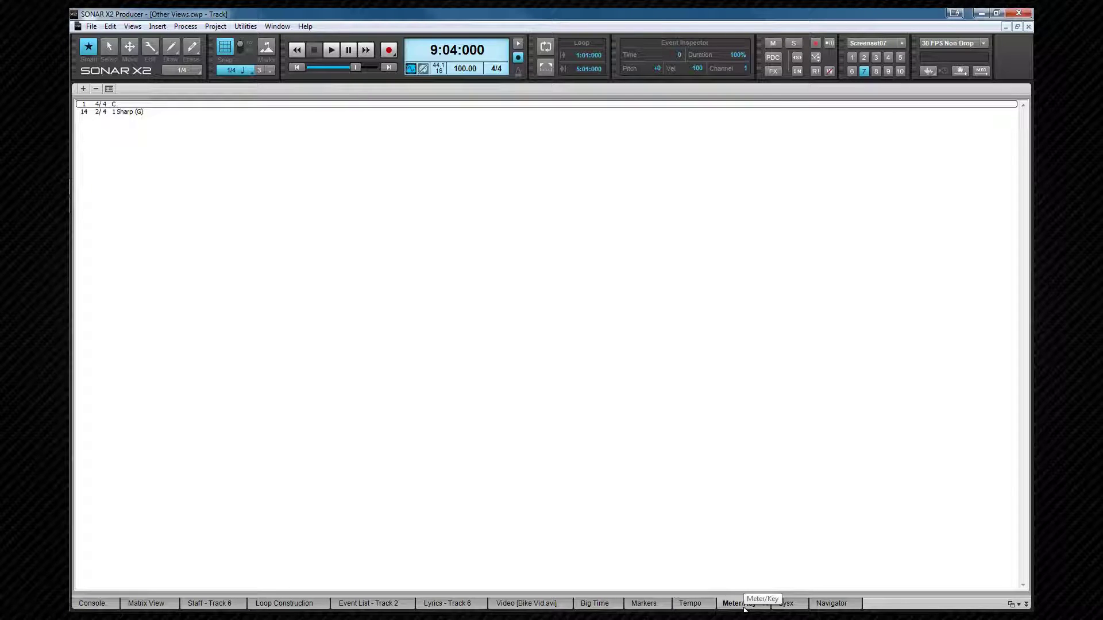
{"action": "left_click", "coordinate": [787, 606]}
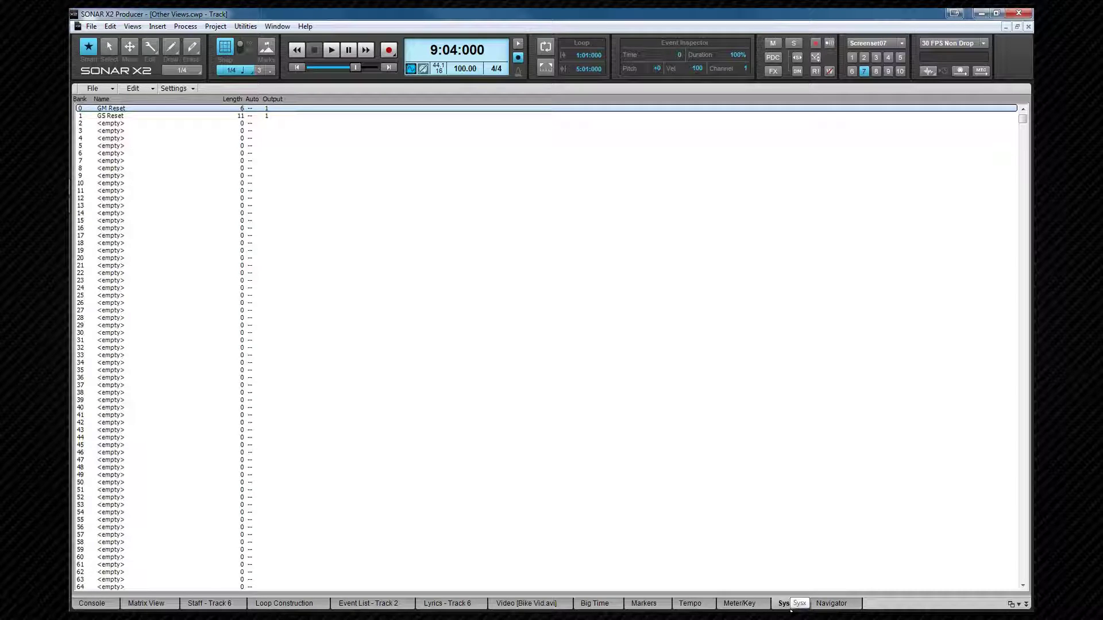
{"action": "left_click", "coordinate": [831, 604]}
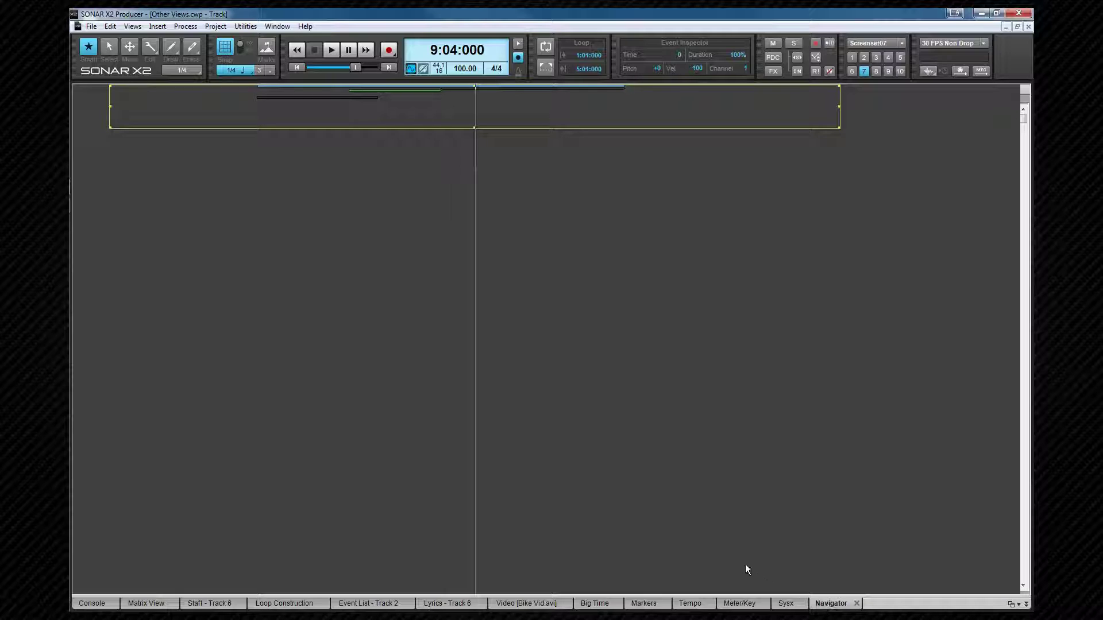
{"action": "left_click", "coordinate": [130, 27]}
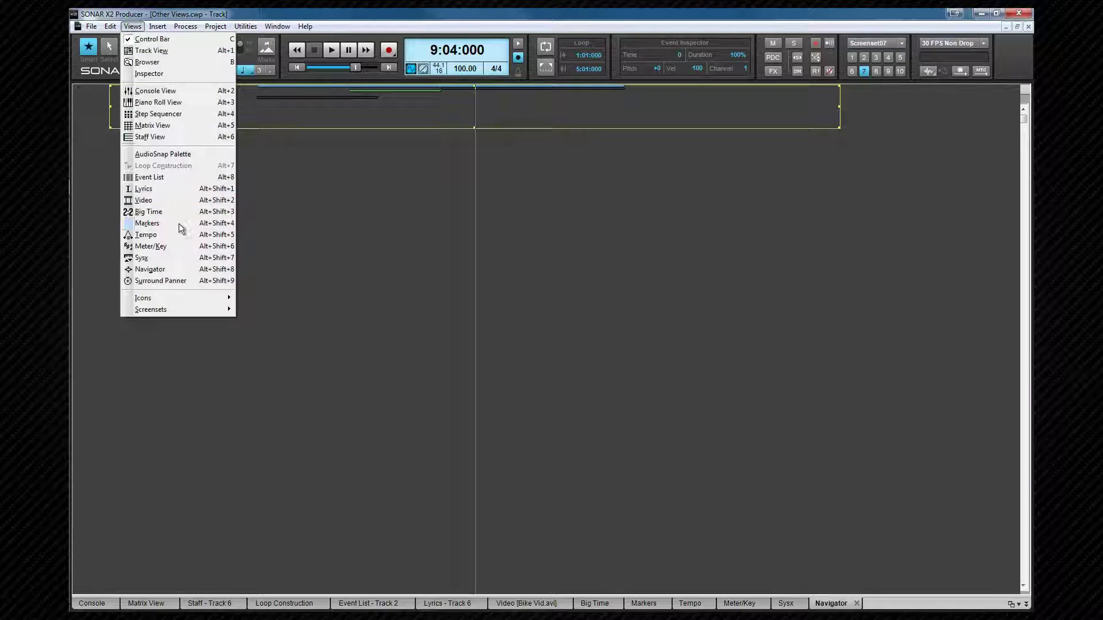
Step: Open the Surround Panner window and bring up the Screensets.cwp project in its Overview screenset
{"action": "left_click", "coordinate": [188, 281]}
{"action": "mouse_move", "coordinate": [440, 350]}
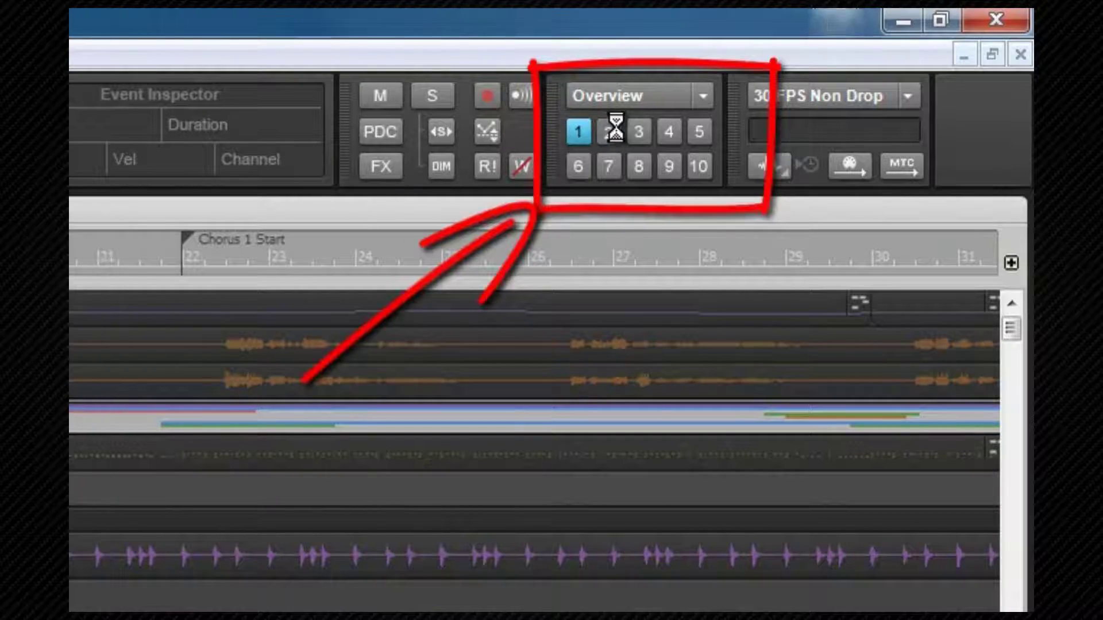
{"action": "left_click", "coordinate": [613, 131]}
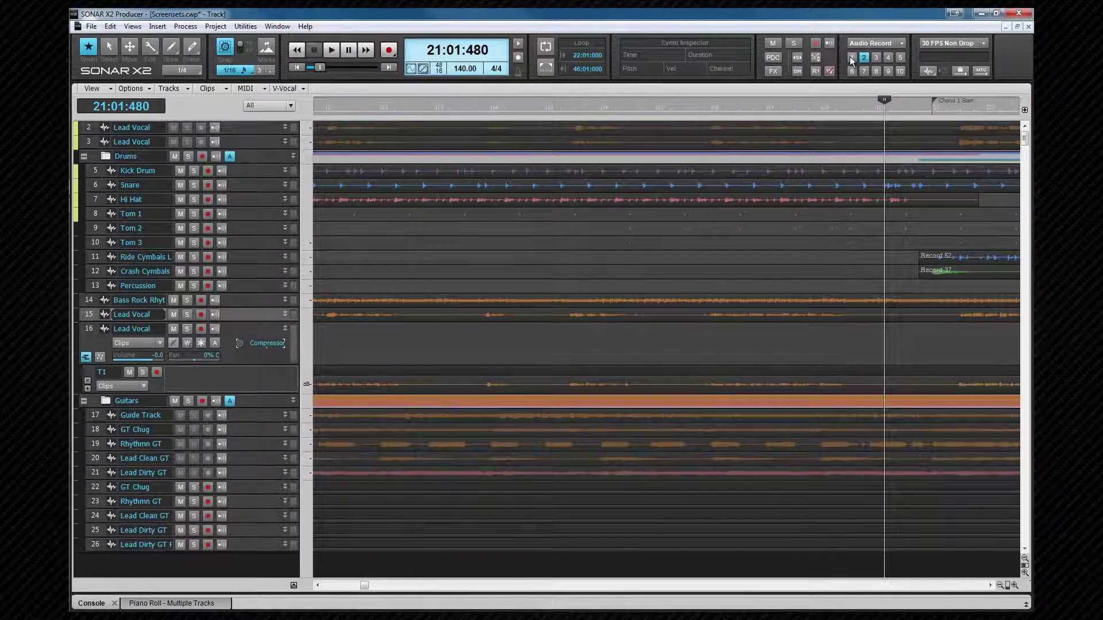
Step: Switch back to the Overview screenset, then activate screenset 2 with its shortcut key
{"action": "left_click", "coordinate": [850, 57]}
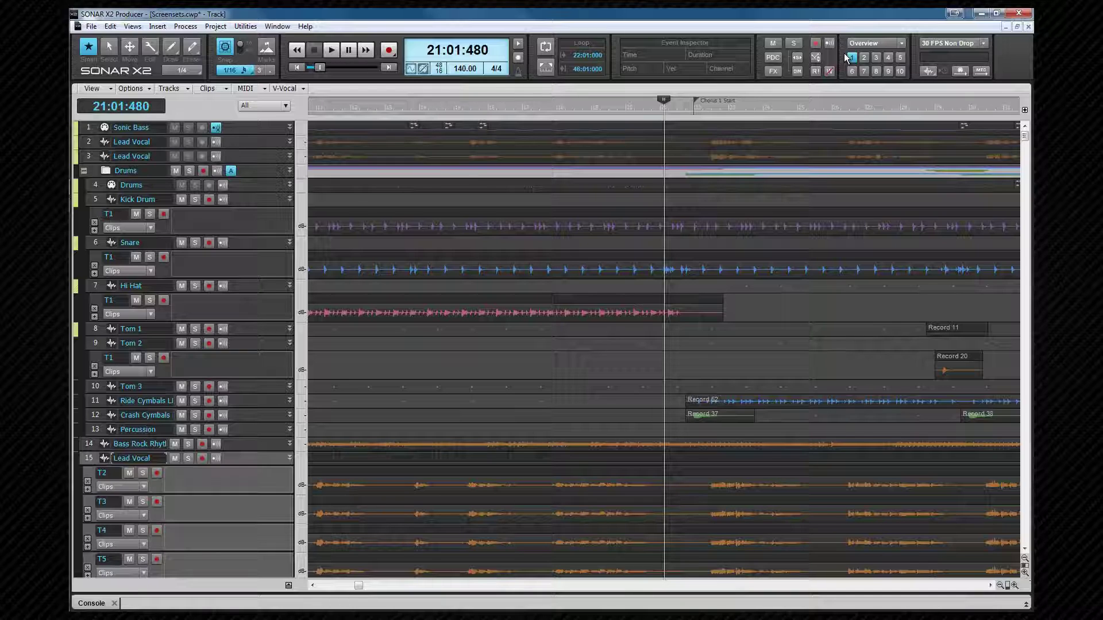
{"action": "key", "text": "2"}
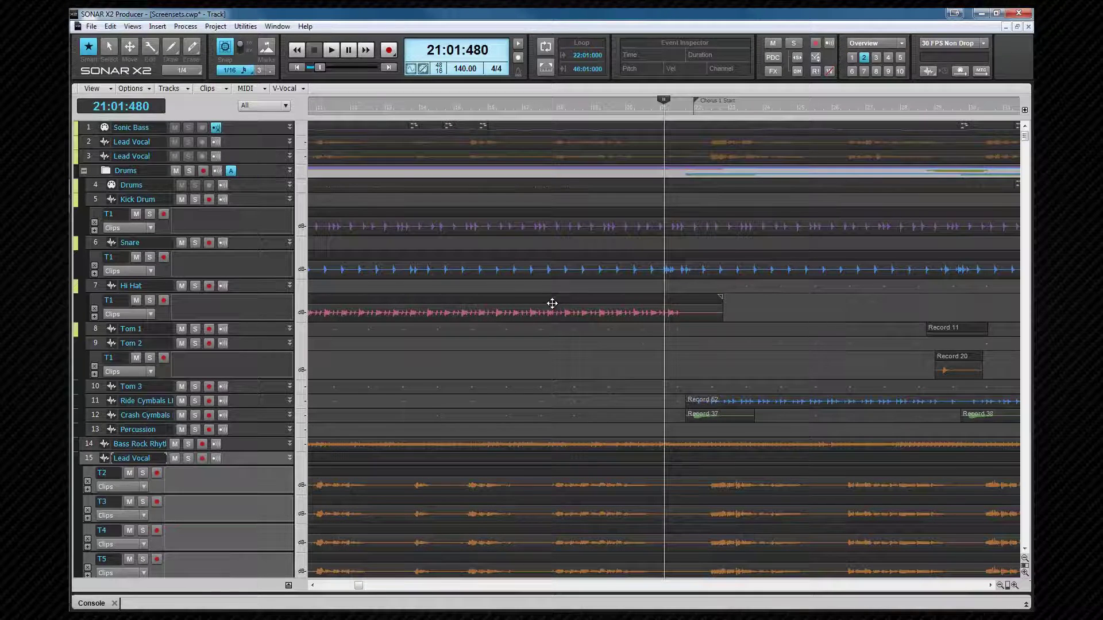
Step: Hide the Sonic Bass and Drums tracks in the Track Manager
{"action": "key", "text": "m"}
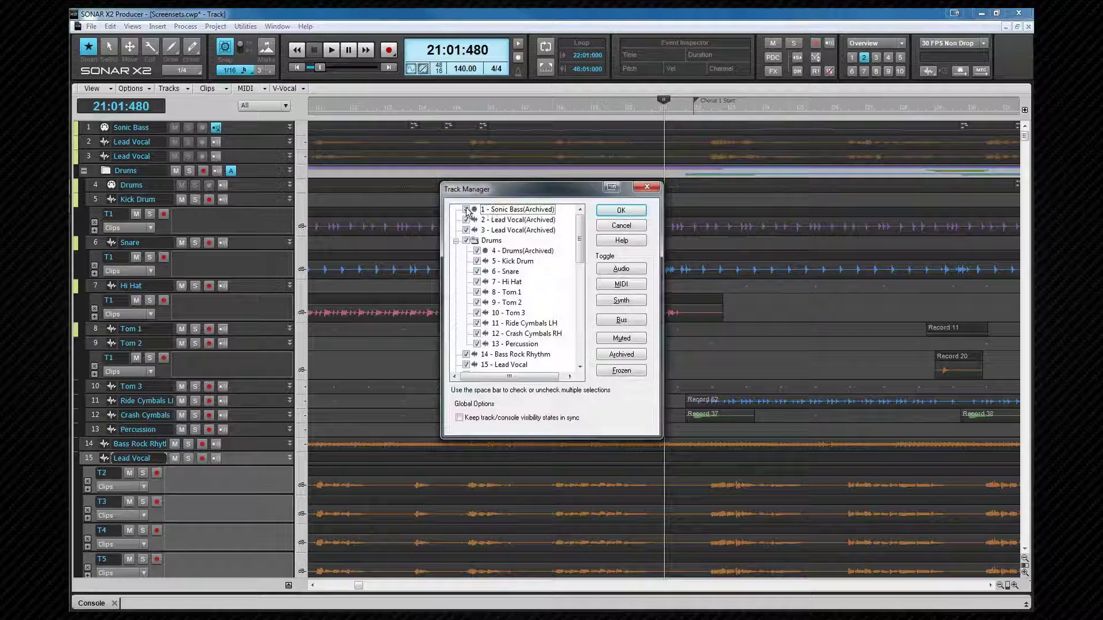
{"action": "left_click", "coordinate": [465, 210]}
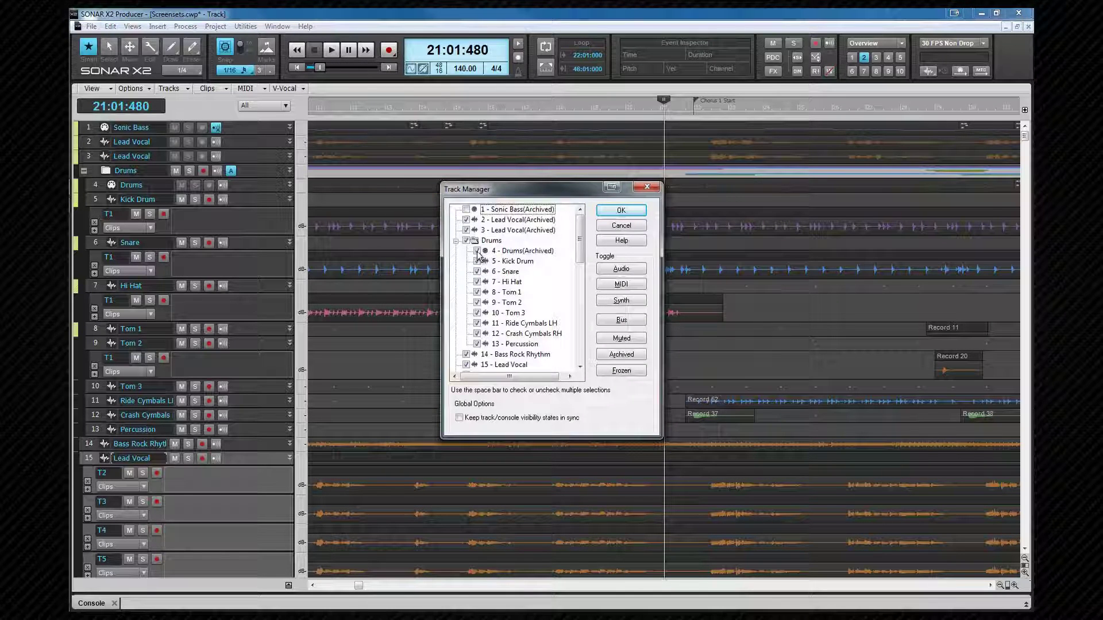
{"action": "left_click", "coordinate": [477, 251]}
{"action": "left_click", "coordinate": [620, 210]}
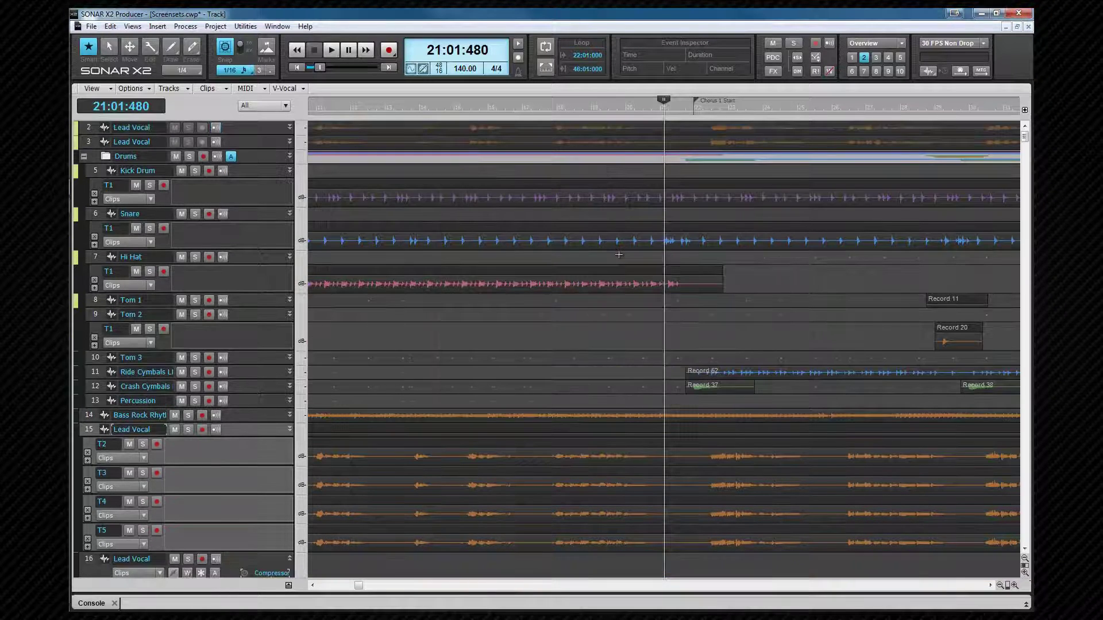
Step: Show clip gain automation on all clips, then switch to screenset 1 to compare
{"action": "key", "text": "ctrl+a"}
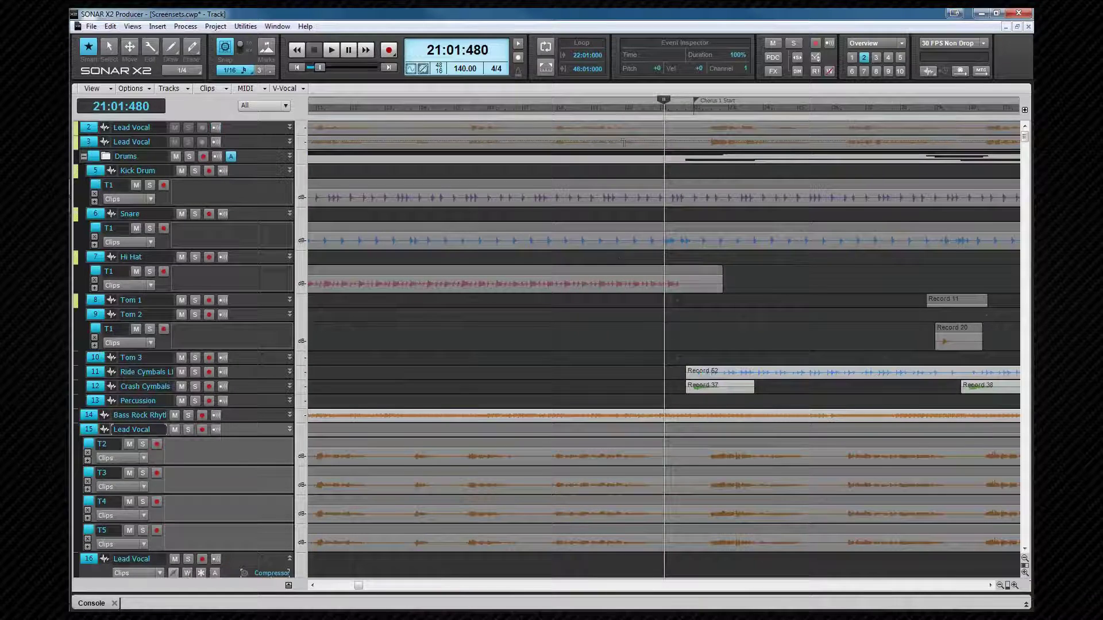
{"action": "key", "text": "t"}
{"action": "left_click", "coordinate": [556, 208]}
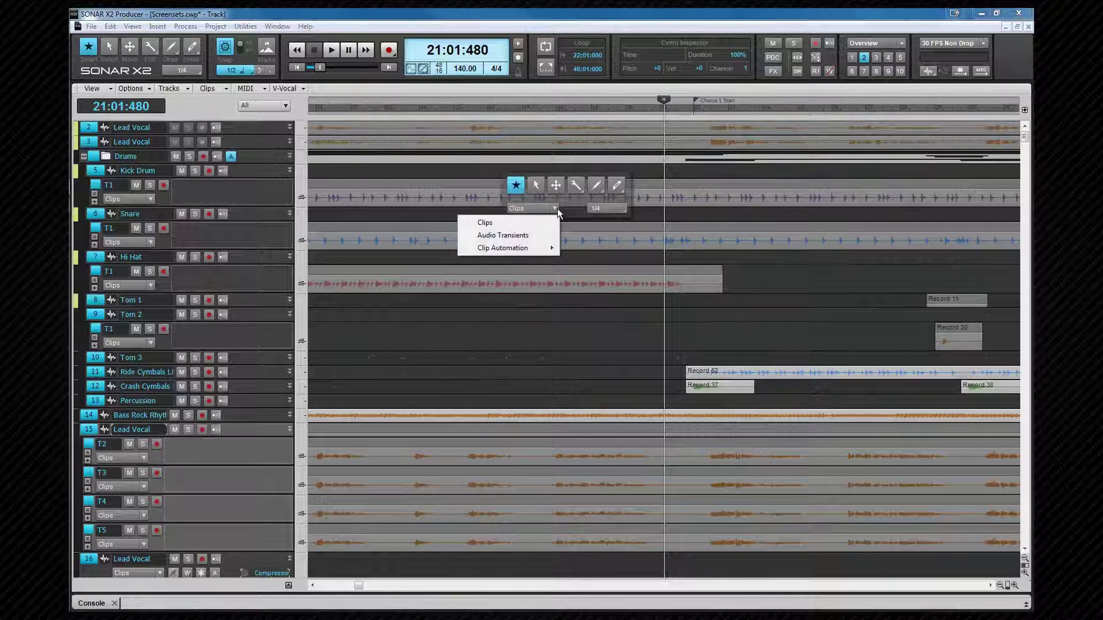
{"action": "mouse_move", "coordinate": [534, 248]}
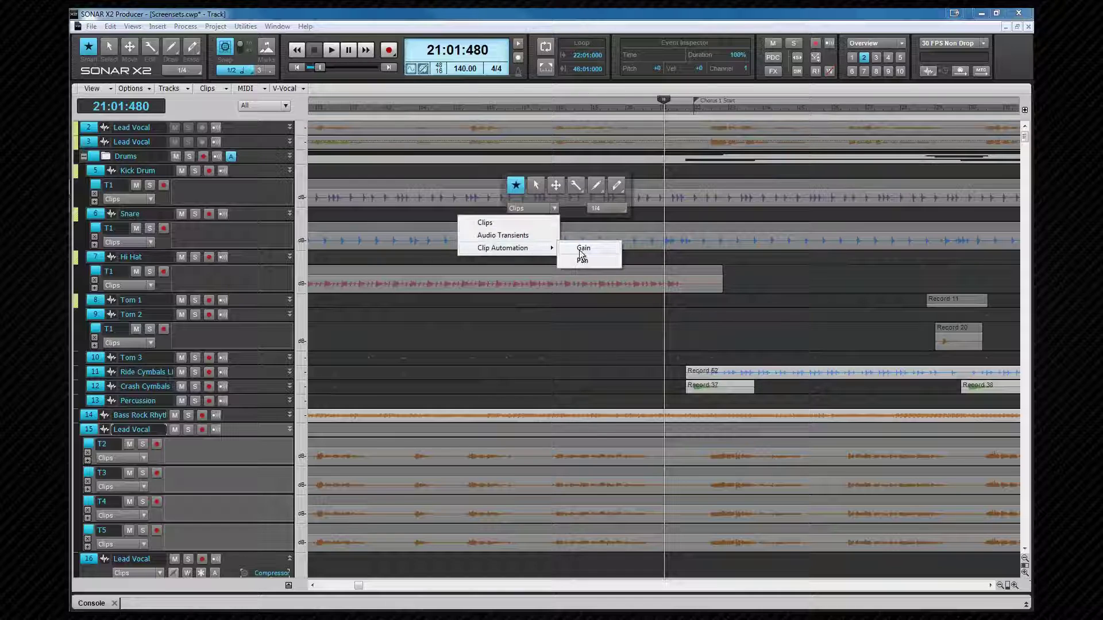
{"action": "left_click", "coordinate": [580, 248]}
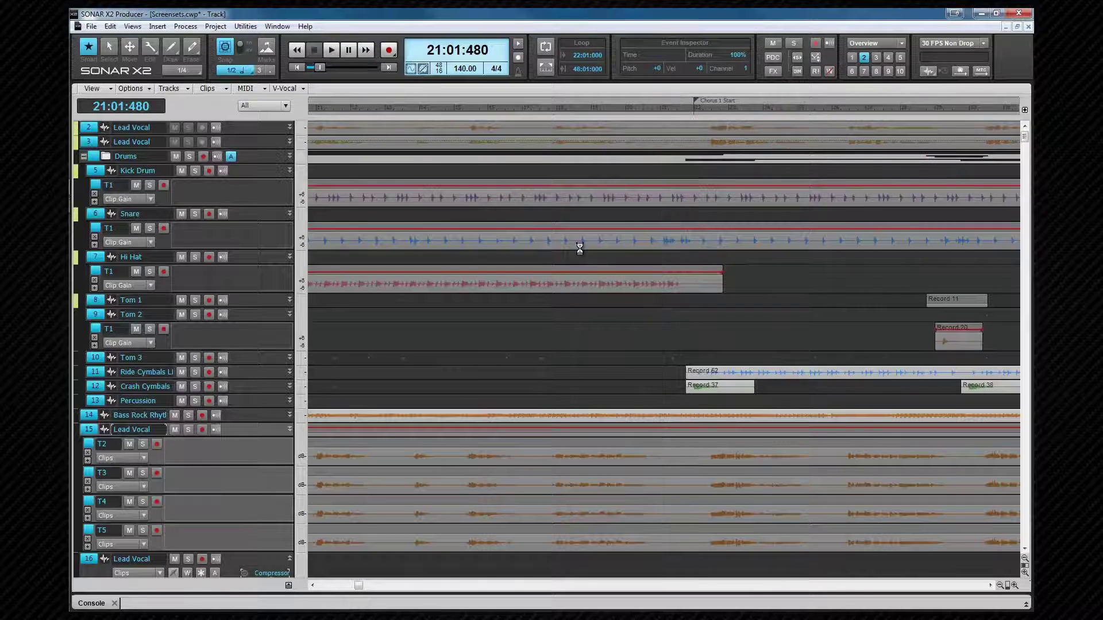
{"action": "key", "text": "1"}
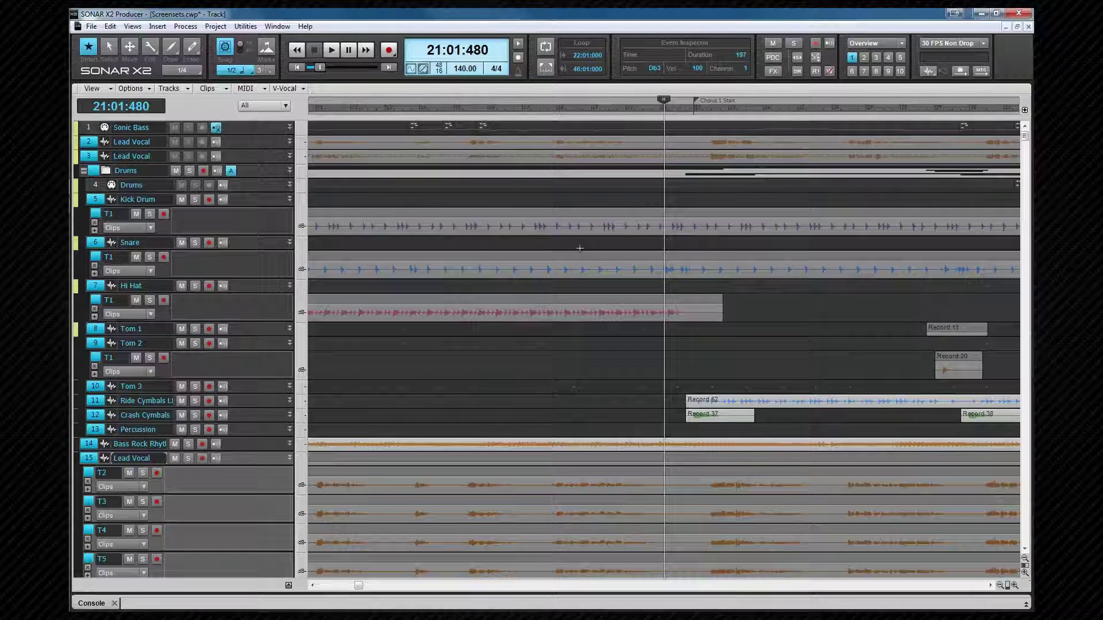
{"action": "key", "text": "2"}
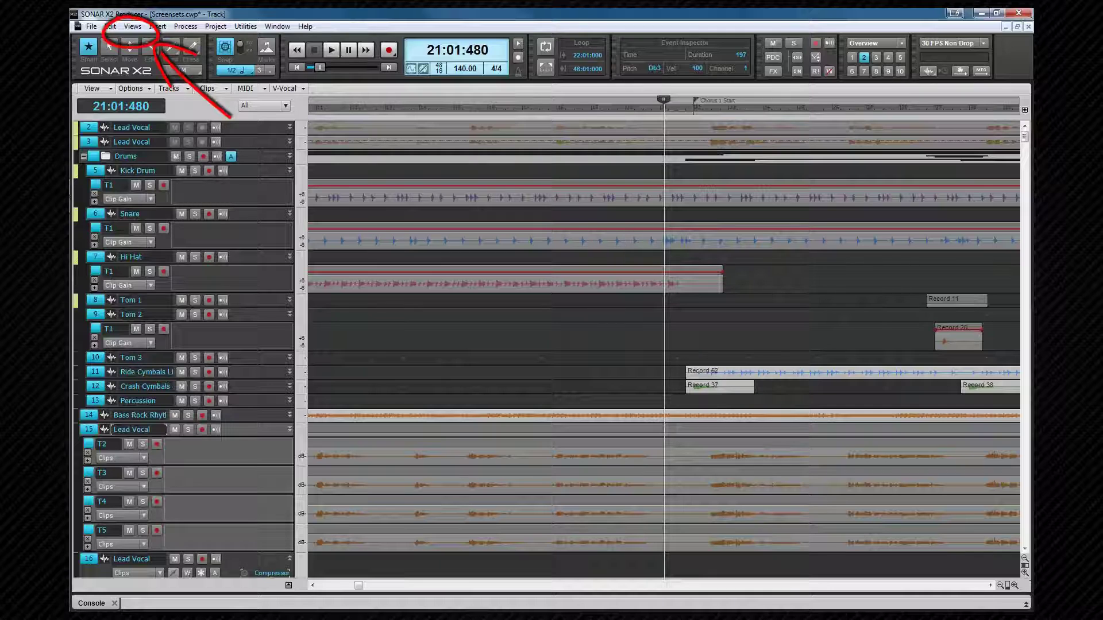
Step: Browse the saved screensets from the Views menu and the Control Bar screenset dropdown
{"action": "key", "text": "alt+v"}
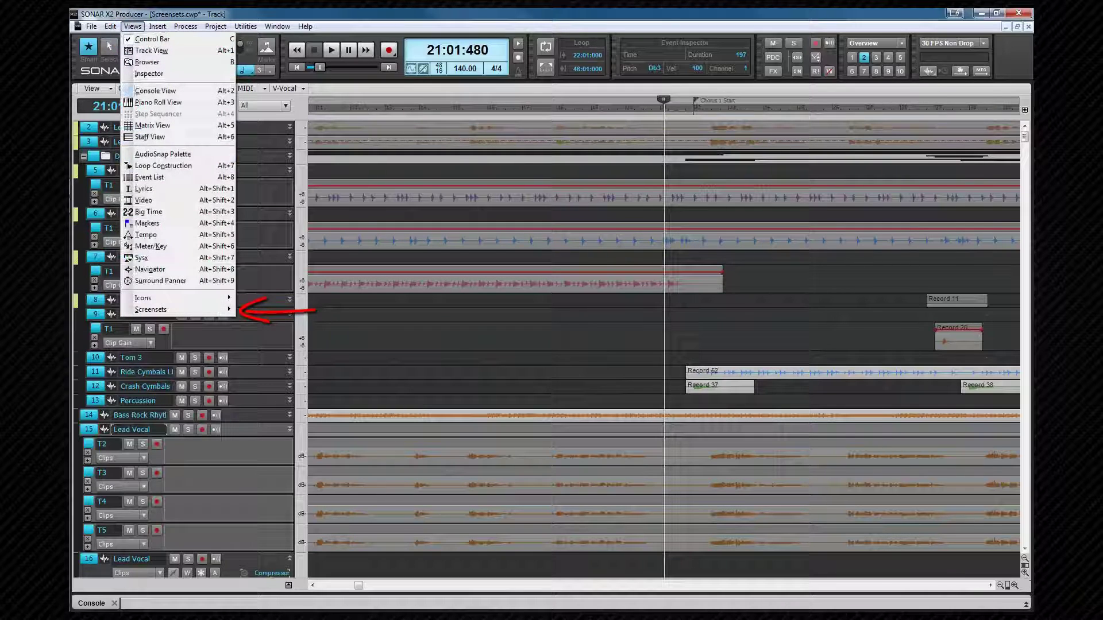
{"action": "key", "text": "Right"}
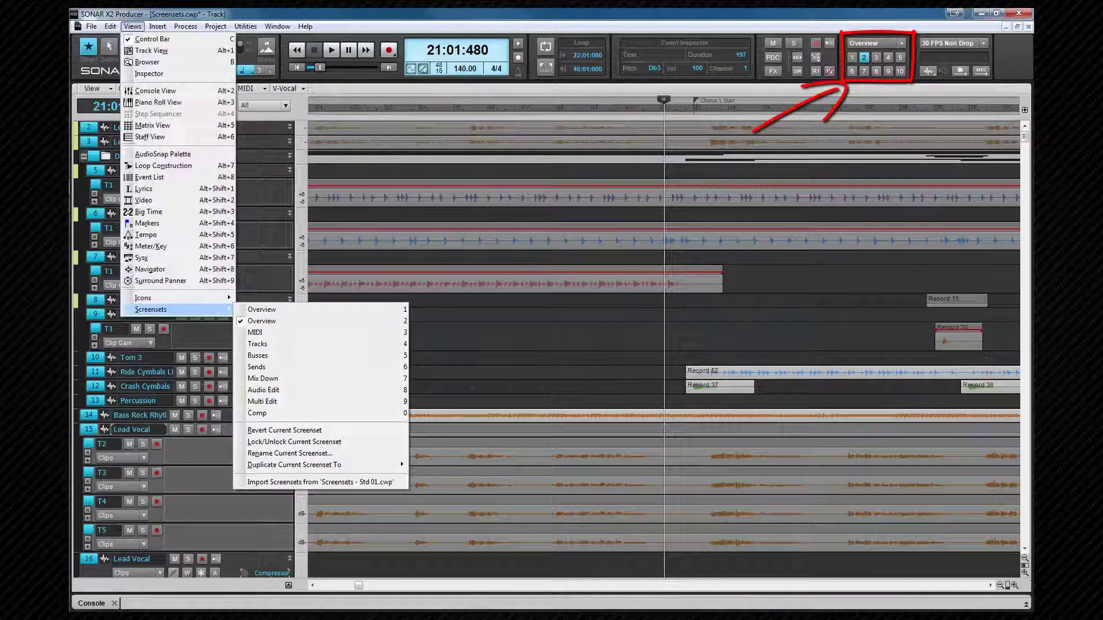
{"action": "left_click", "coordinate": [875, 43]}
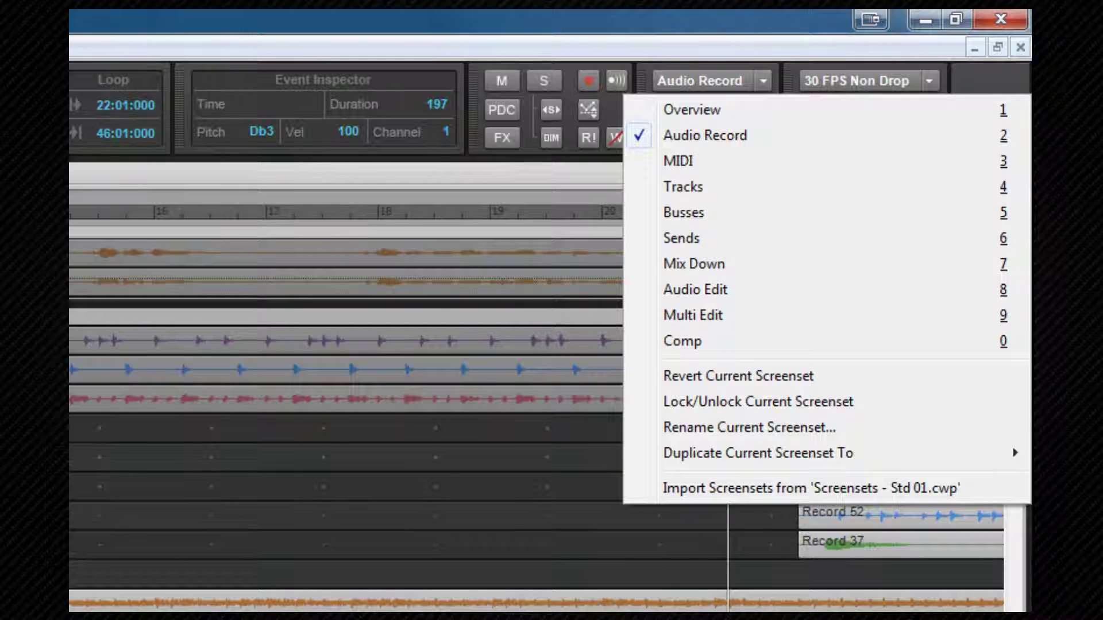
Step: Lock the Audio Record screenset and reopen the screenset list to confirm the lock icon
{"action": "left_click", "coordinate": [759, 401]}
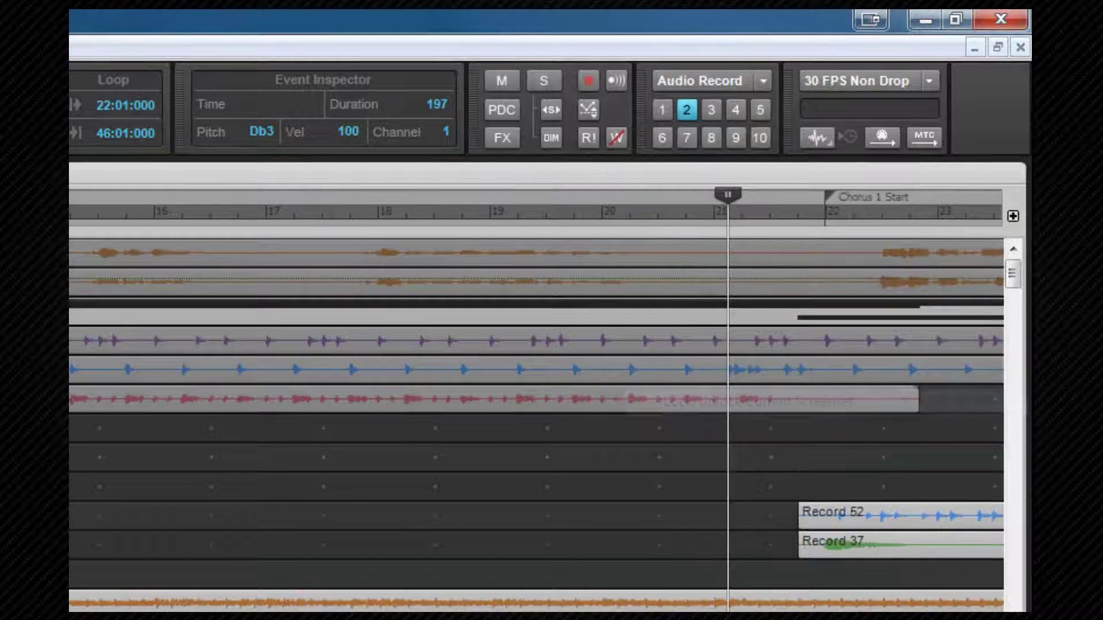
{"action": "left_click", "coordinate": [763, 81]}
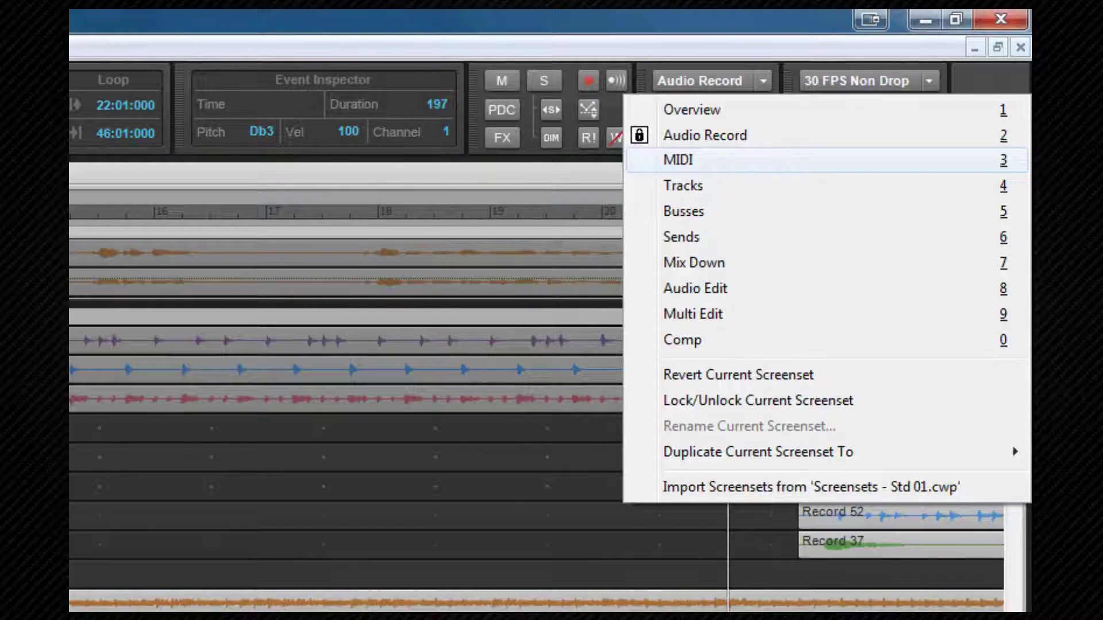
{"action": "mouse_move", "coordinate": [758, 452]}
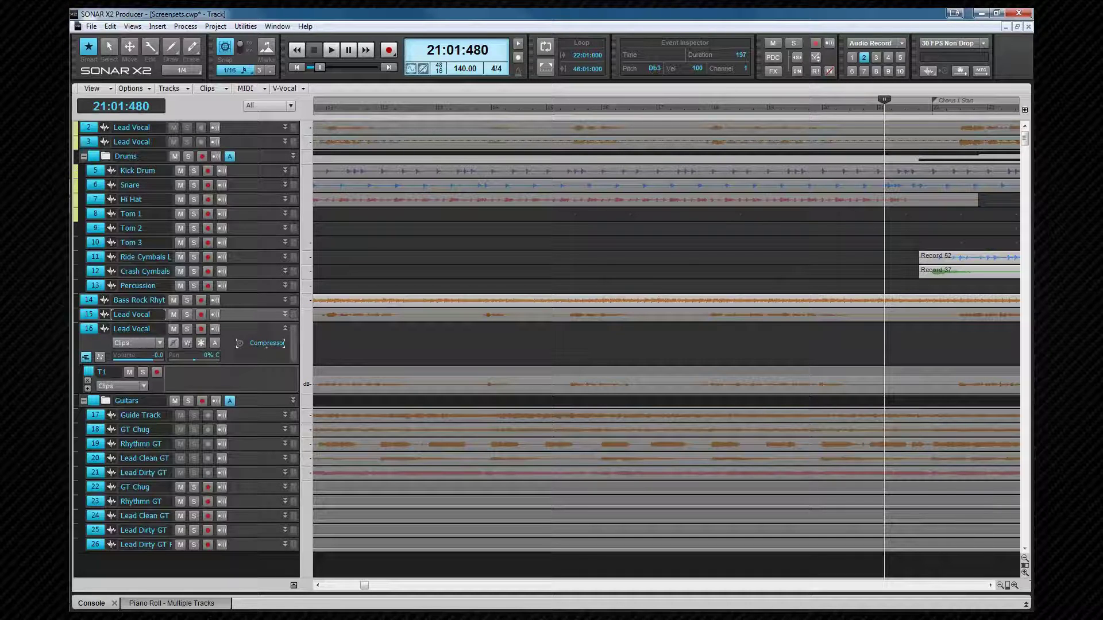
Step: Switch to Overview and Audio Record, toggle the full Console view, and fit tracks to the window
{"action": "key", "text": "1"}
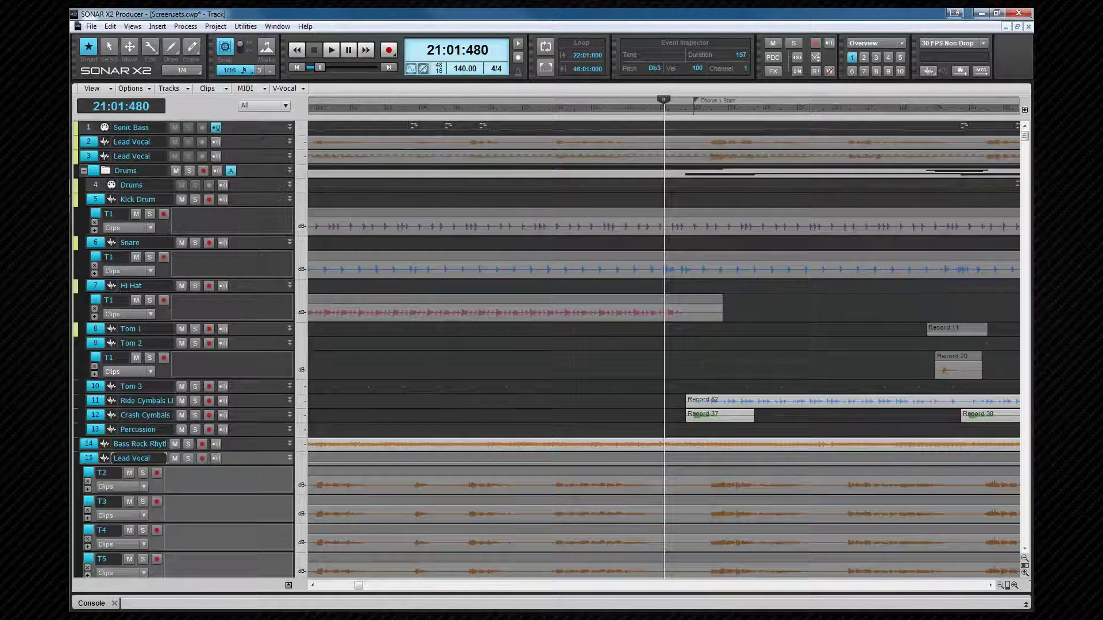
{"action": "key", "text": "2"}
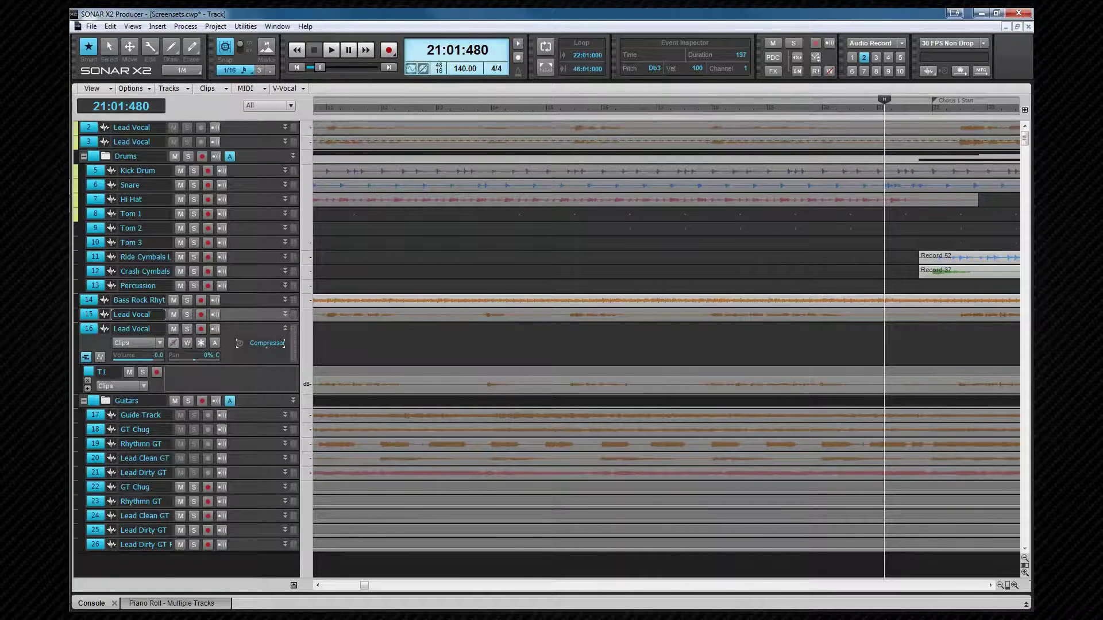
{"action": "key", "text": "alt+2"}
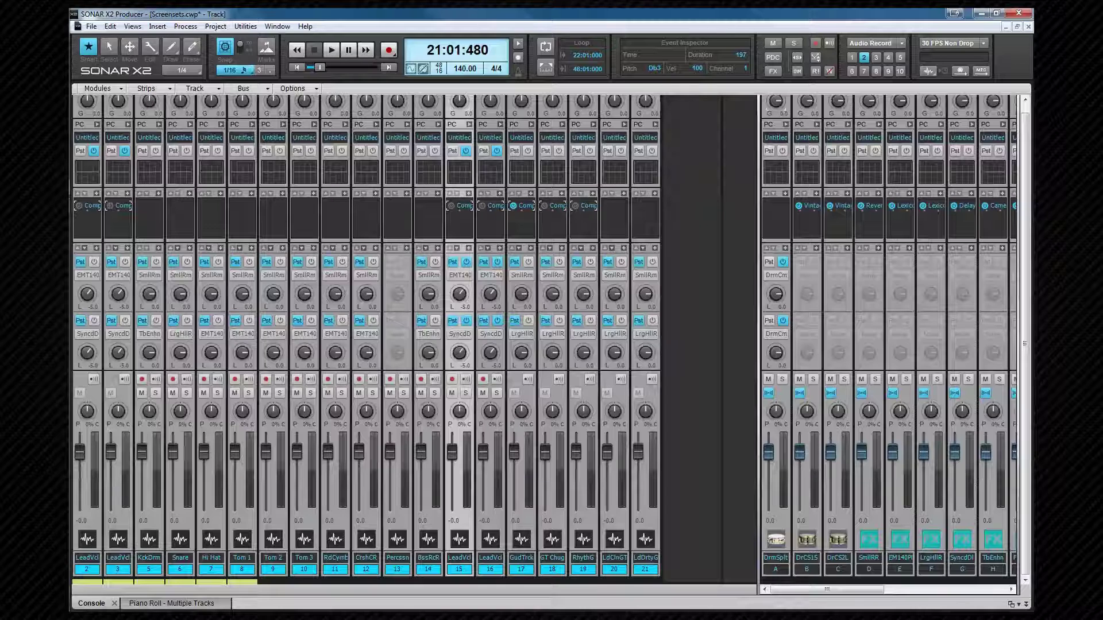
{"action": "key", "text": "alt+1"}
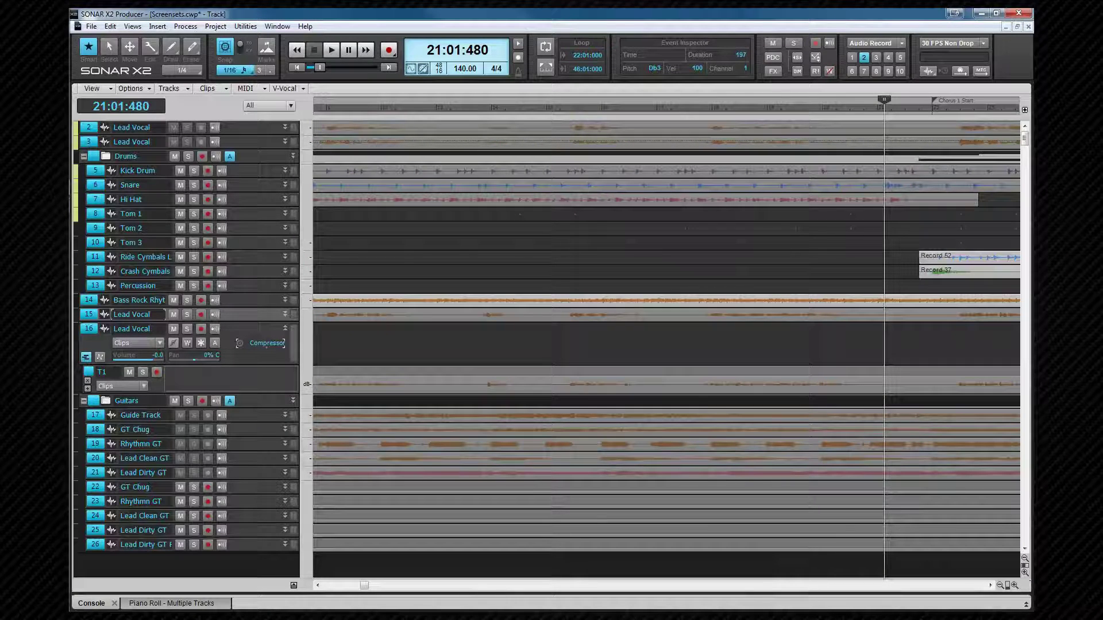
{"action": "key", "text": "f"}
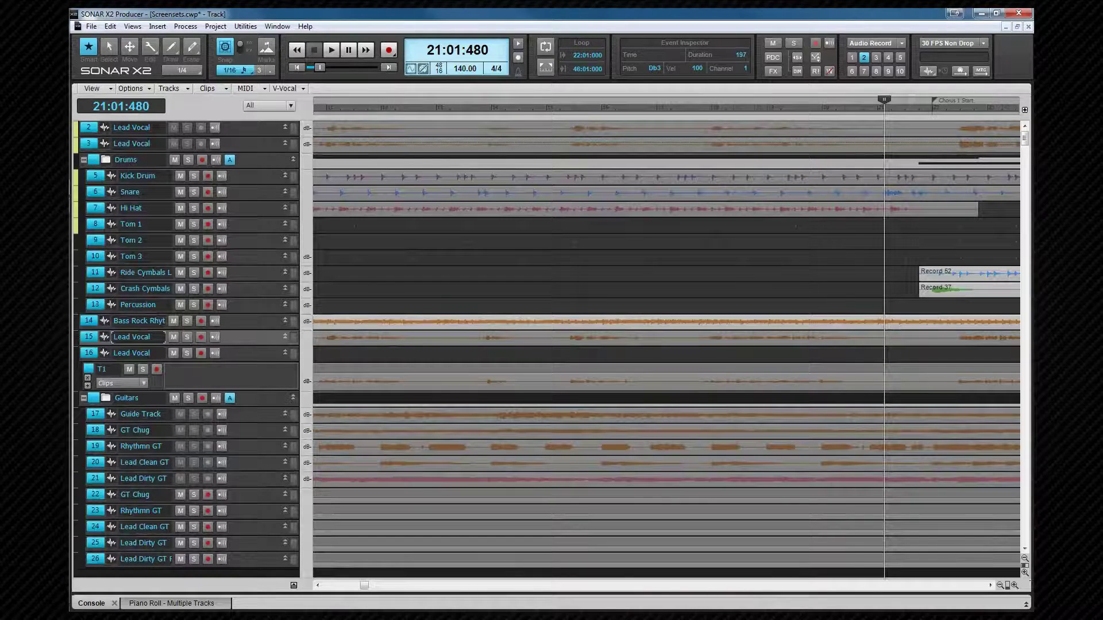
Step: Step through the MIDI and Tracks screensets (3, 4), toggling the console, to land on Busses (5)
{"action": "key", "text": "3"}
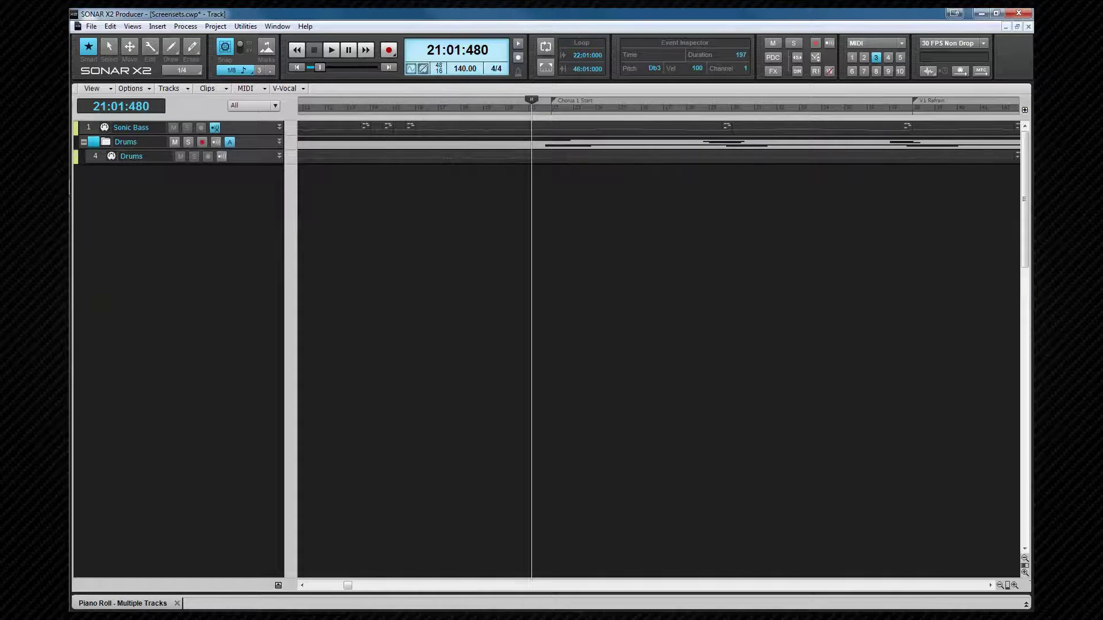
{"action": "key", "text": "4"}
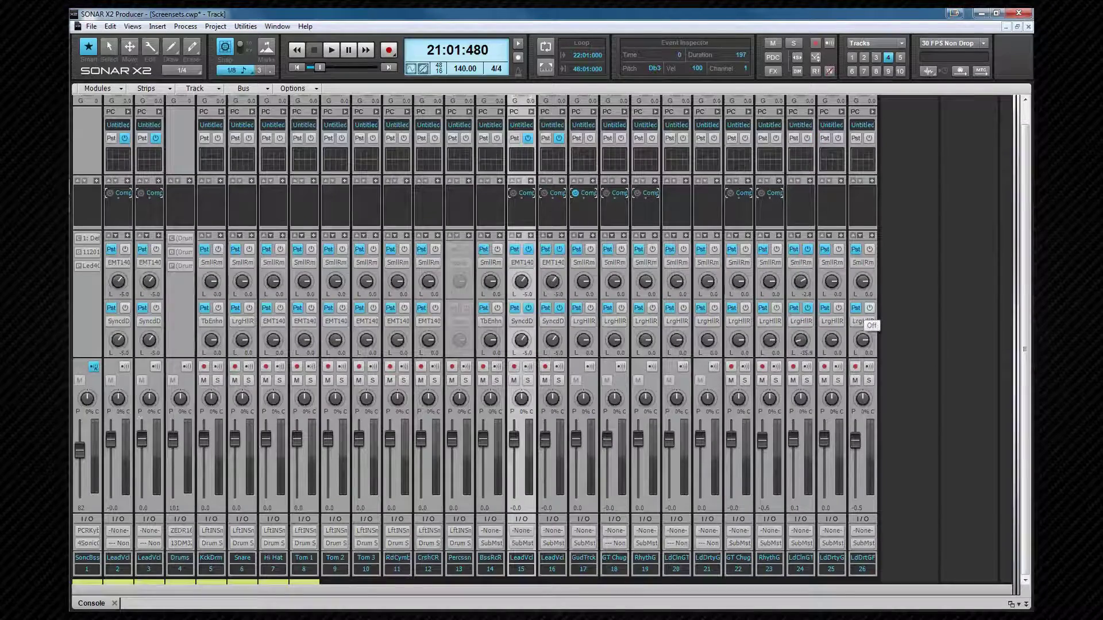
{"action": "key", "text": "d"}
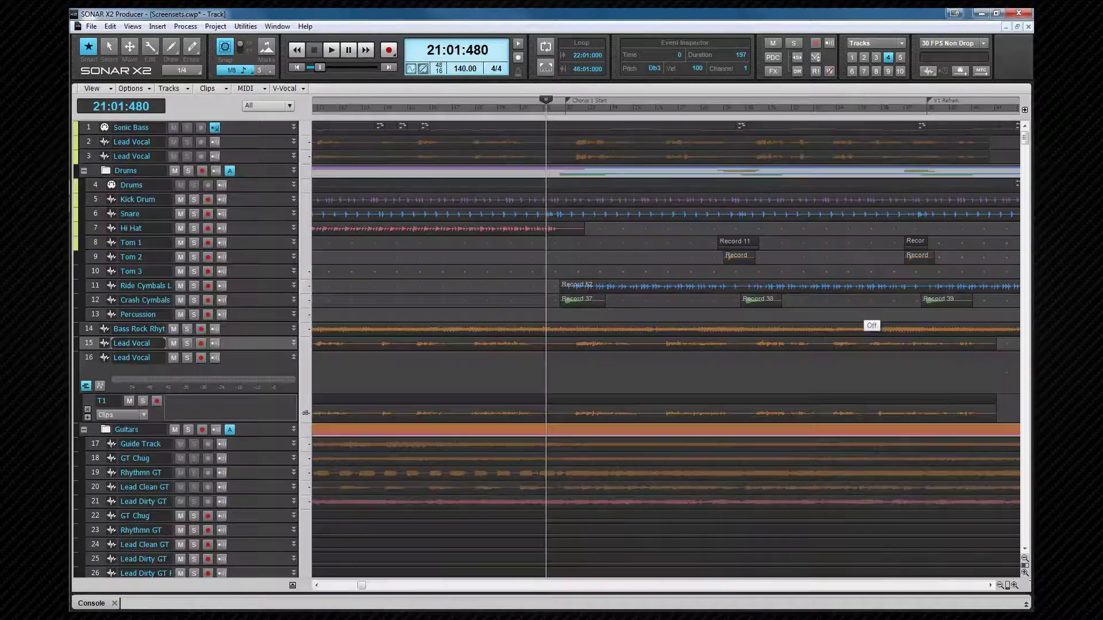
{"action": "key", "text": "d"}
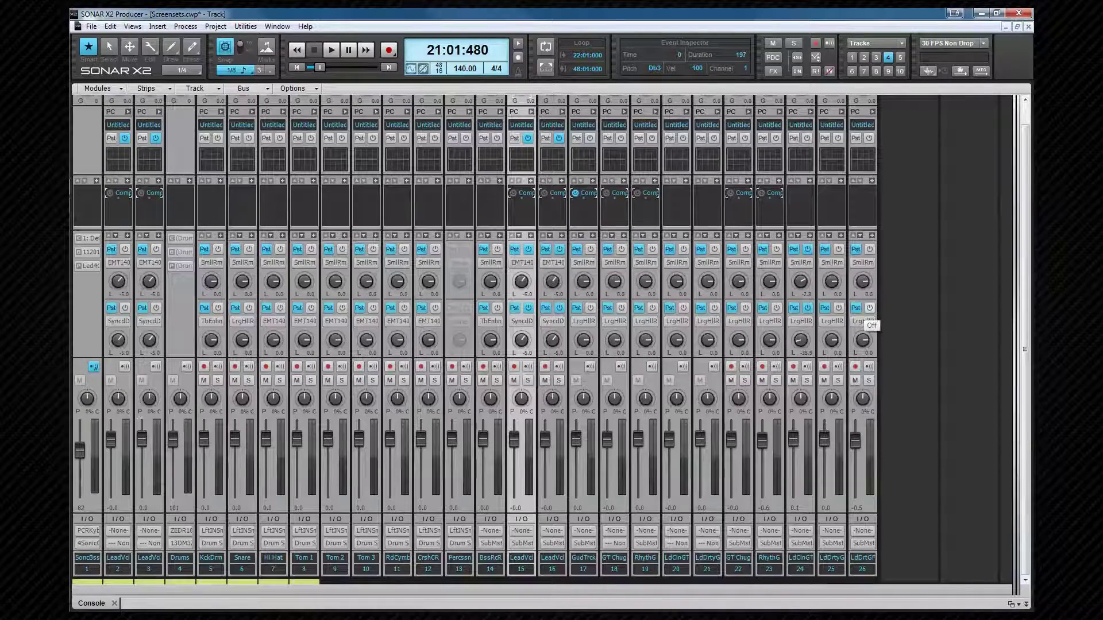
{"action": "key", "text": "5"}
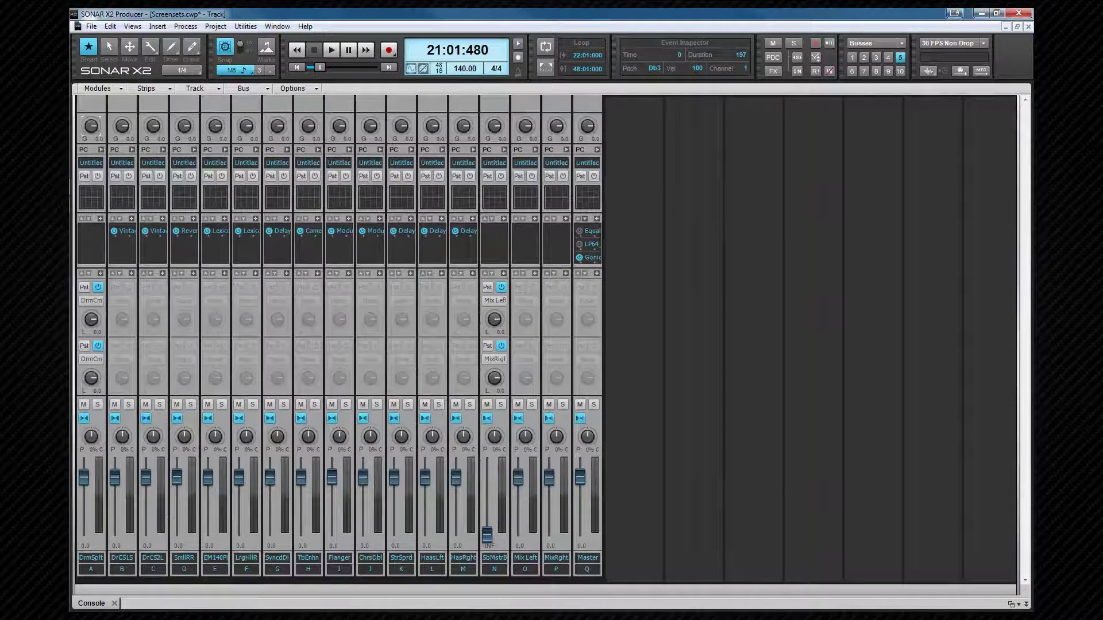
Step: Toggle the bus console off and on, then step through Sends, Mix Down and Audio Edit (6–8)
{"action": "key", "text": "d"}
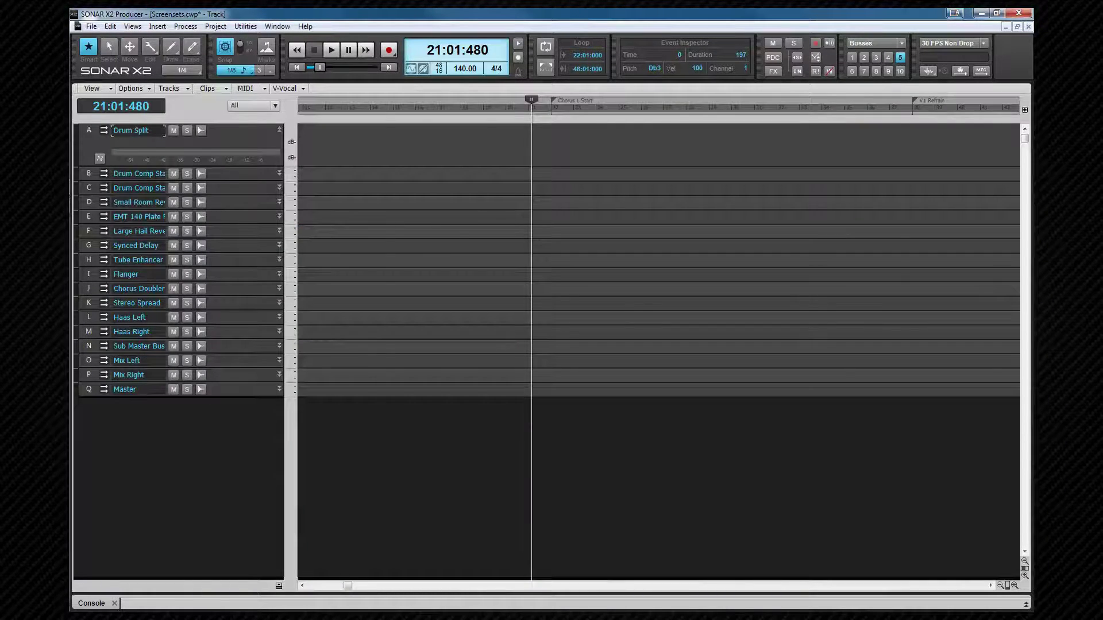
{"action": "key", "text": "d"}
{"action": "key", "text": "6"}
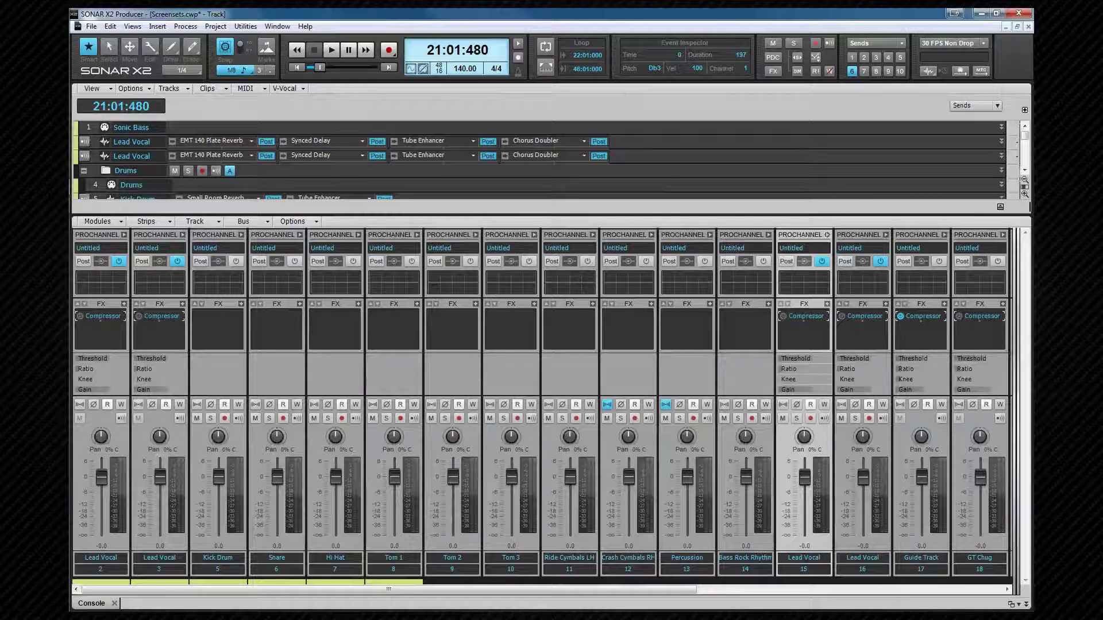
{"action": "key", "text": "7"}
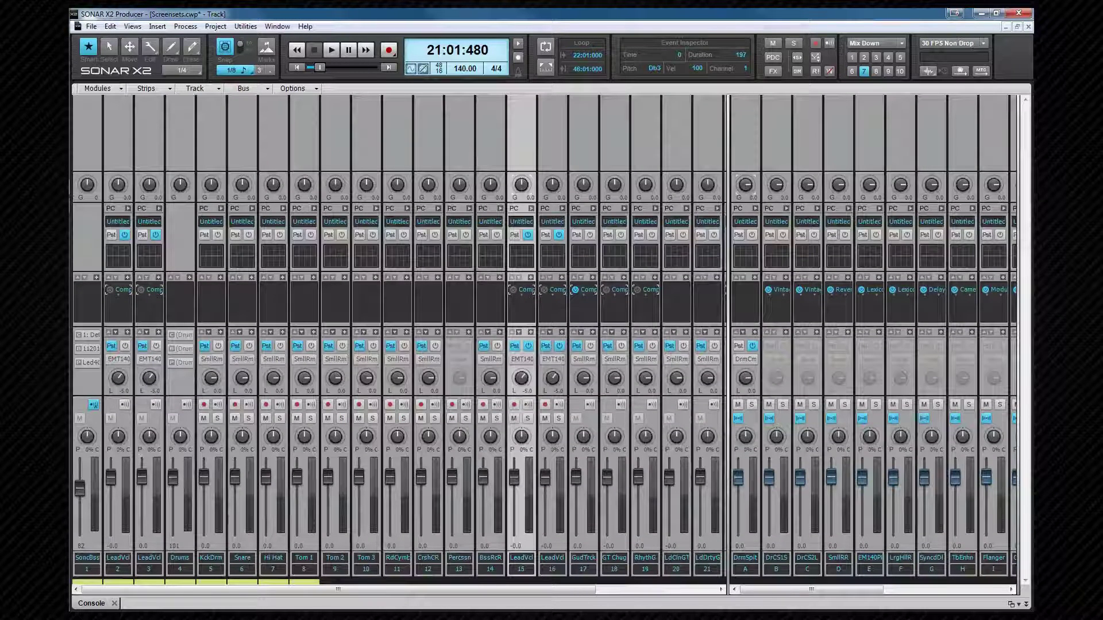
{"action": "key", "text": "8"}
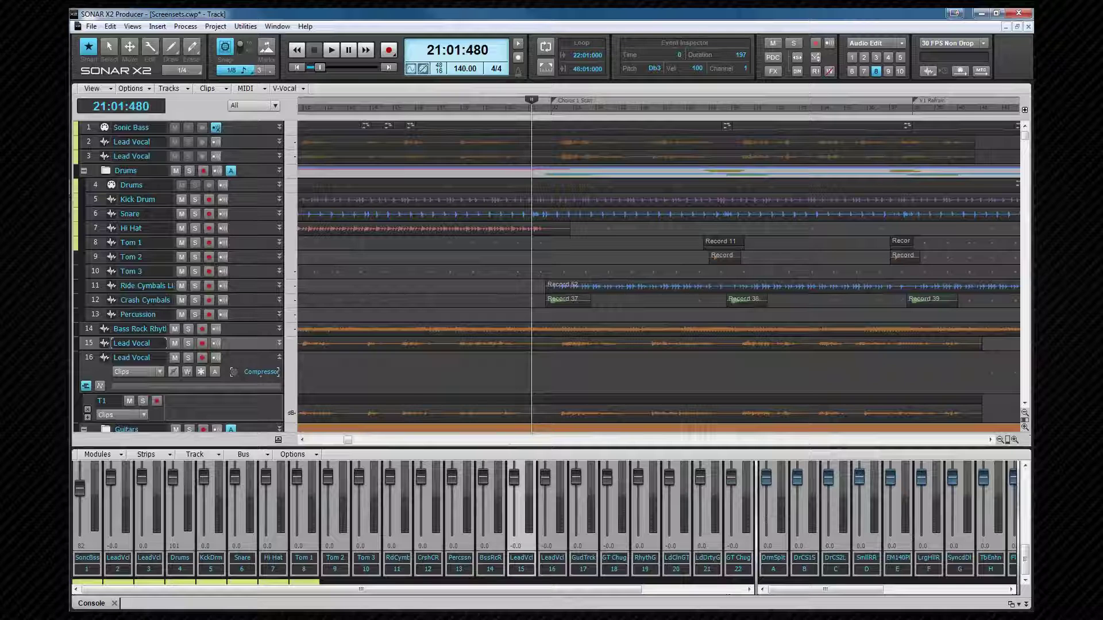
Step: Switch to Multi Edit, show the Percussion strip in the single-track pane, then activate Comp (0)
{"action": "key", "text": "9"}
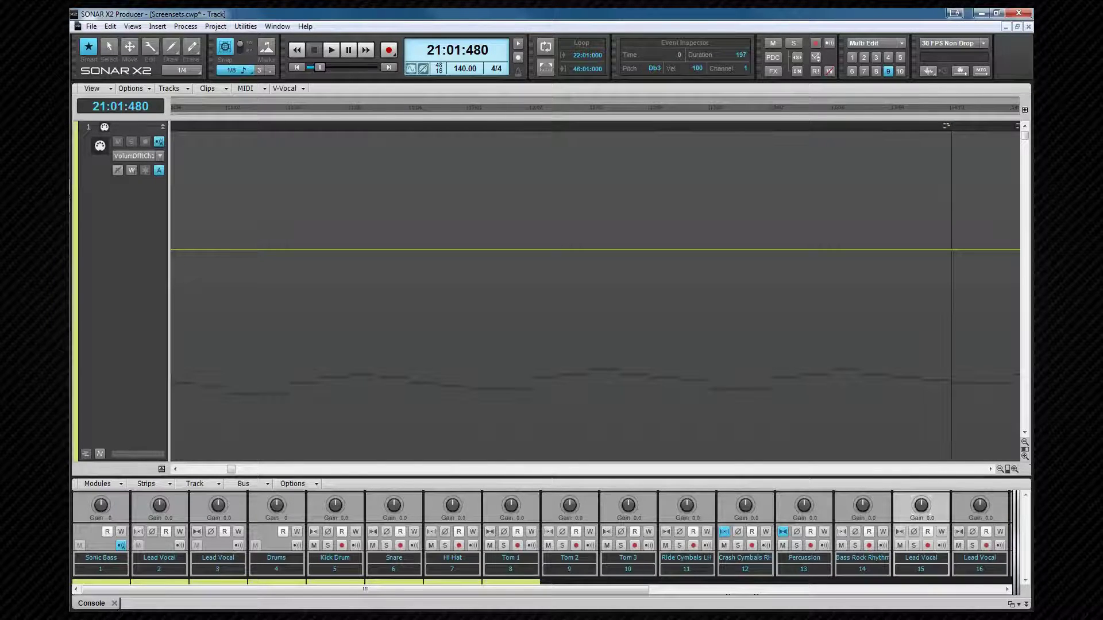
{"action": "left_click", "coordinate": [816, 582]}
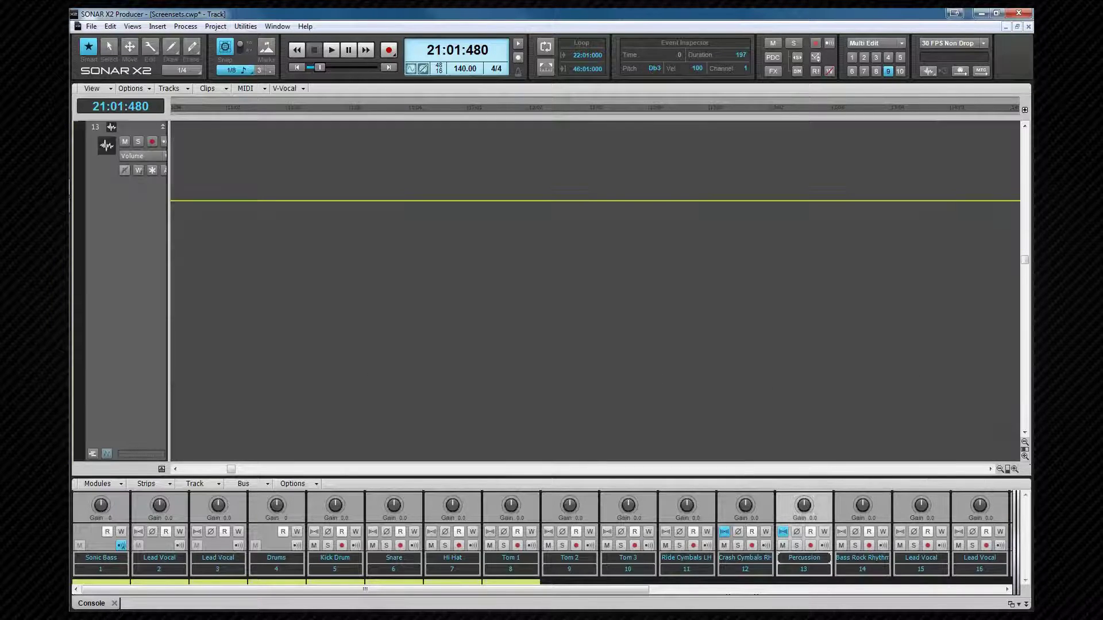
{"action": "key", "text": "0"}
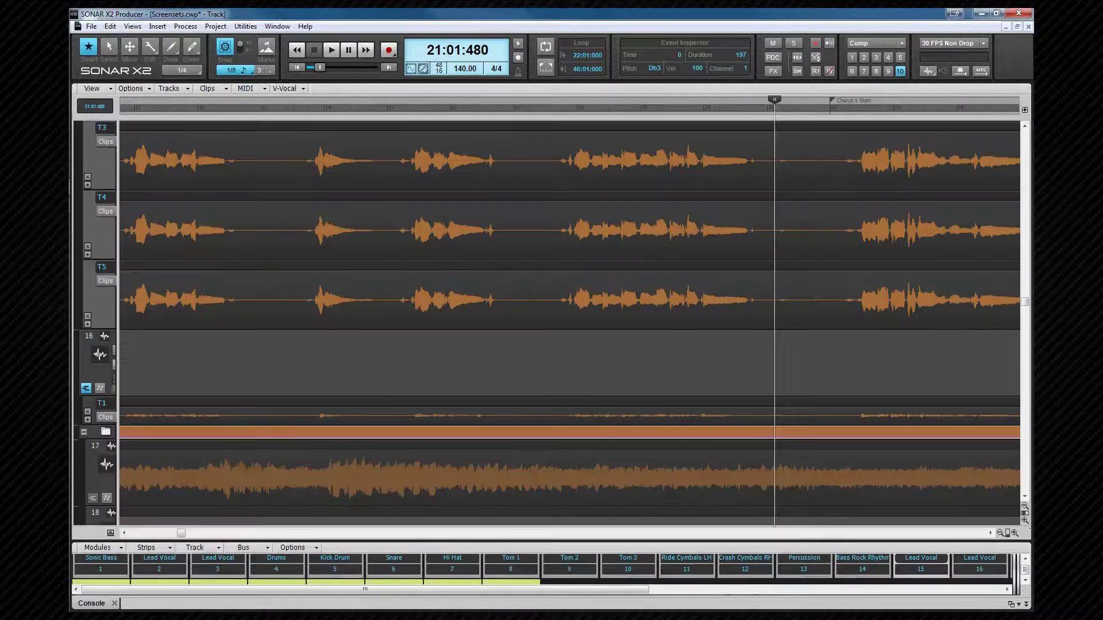